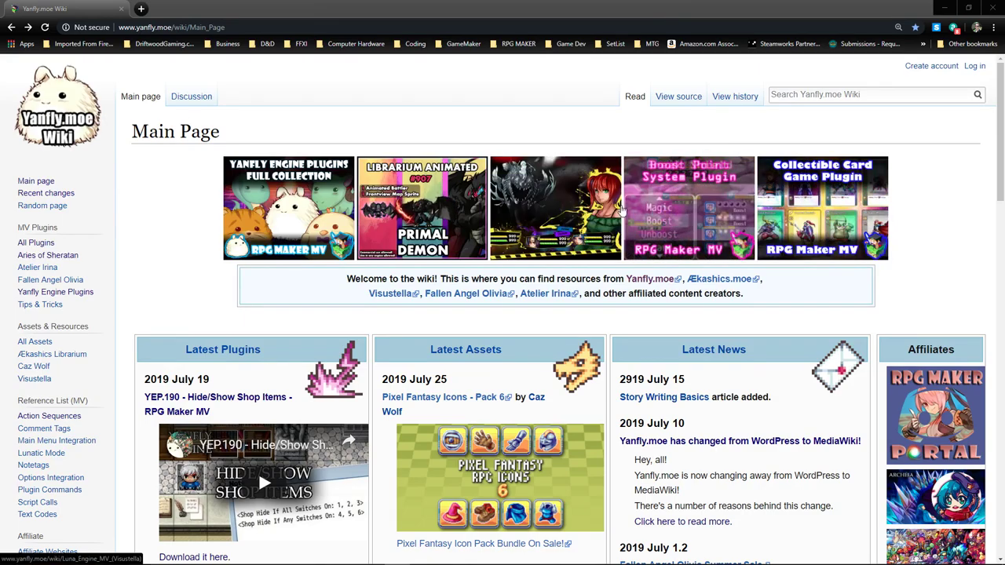
# - Open the wiki's Yanfly Engine Plugins page and look at the download options for the Full Collection
pyautogui.scroll(-3, 624, 213)
pyautogui.scroll(3, 624, 213)
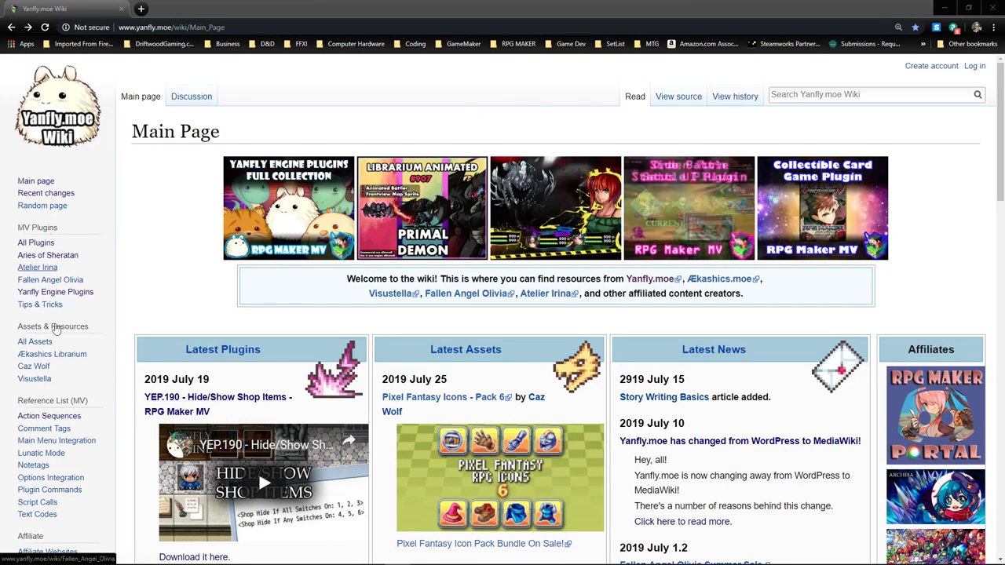
pyautogui.click(80, 296)
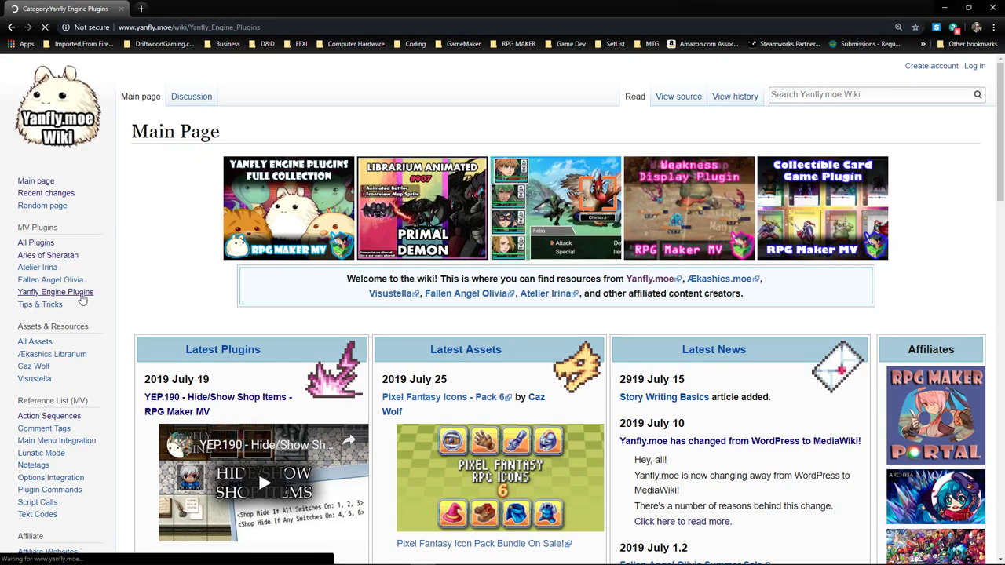
pyautogui.scroll(-3, 346, 282)
pyautogui.scroll(-5, 346, 282)
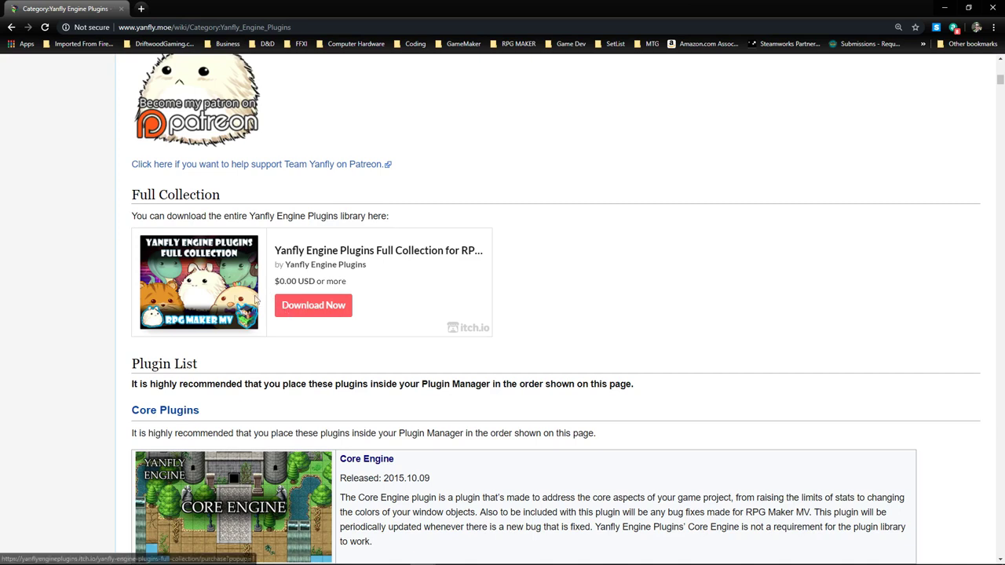
pyautogui.click(316, 311)
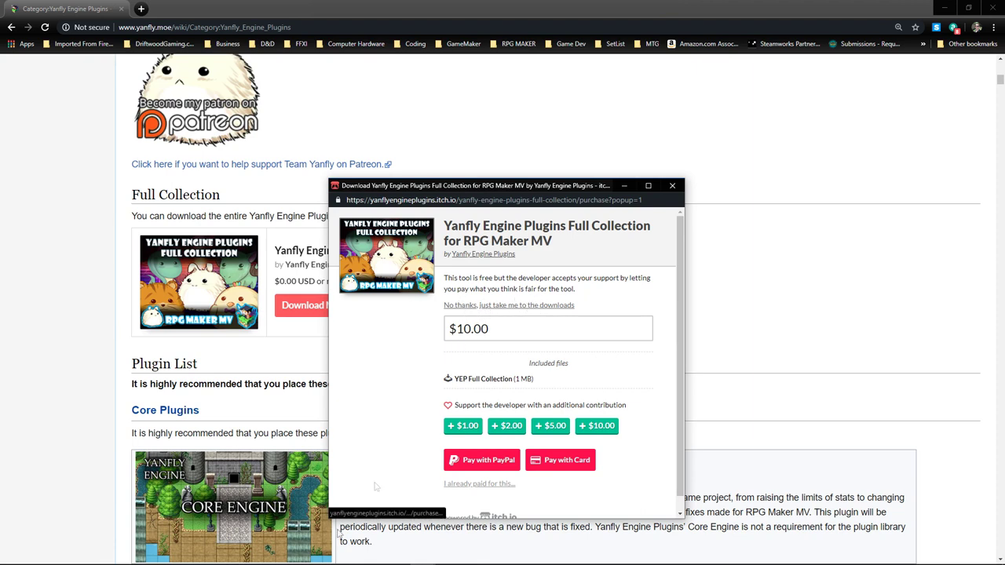
pyautogui.click(675, 188)
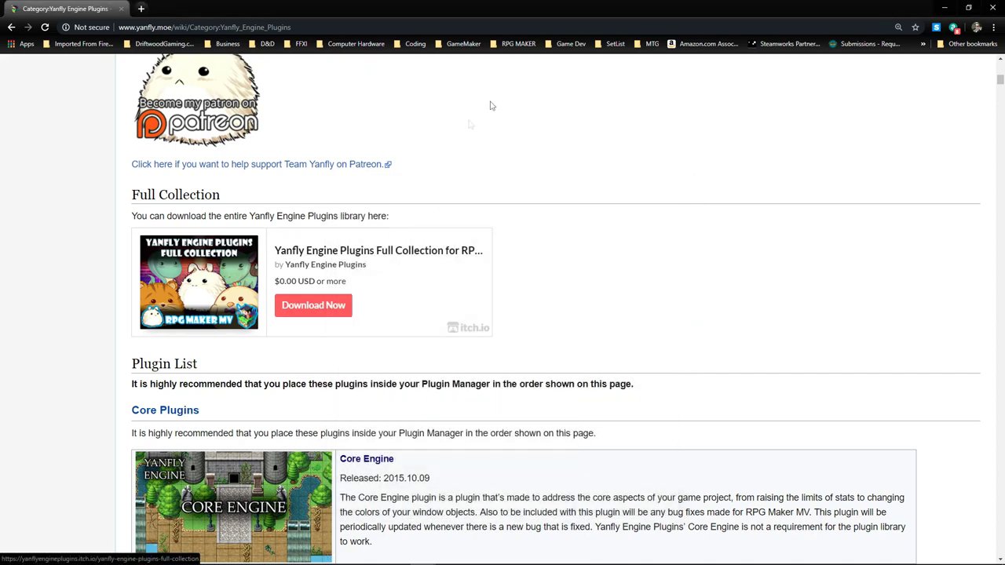
# - Switch to RPG Maker MV and view the plugin files in the How to Use YEP project's js/plugins folder
pyautogui.click(945, 7)
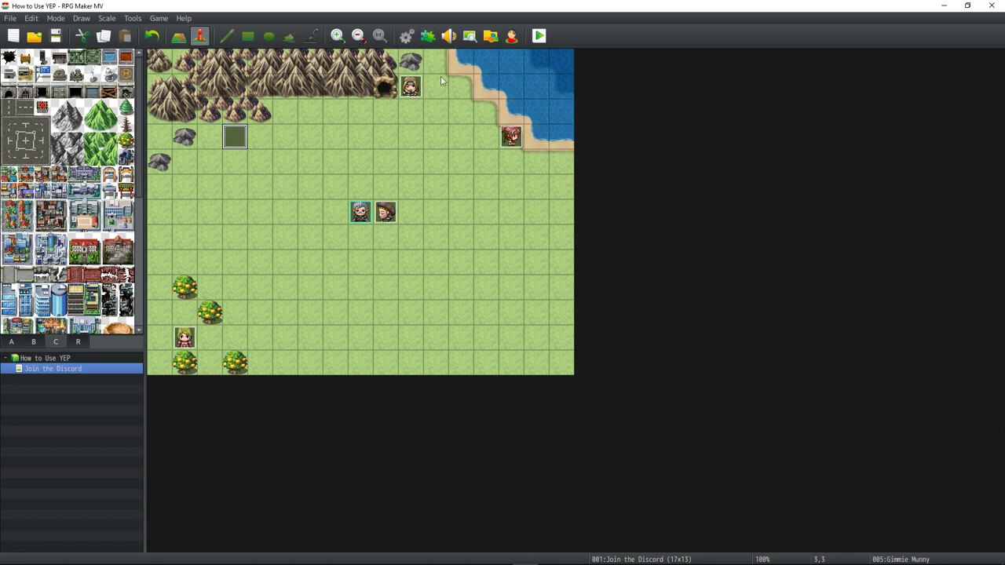
pyautogui.click(159, 17)
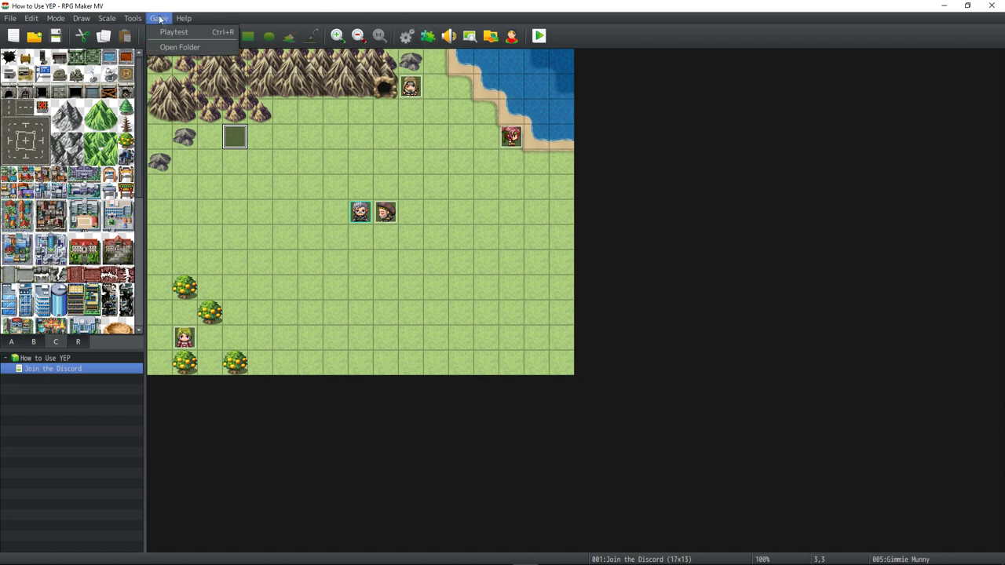
pyautogui.click(180, 45)
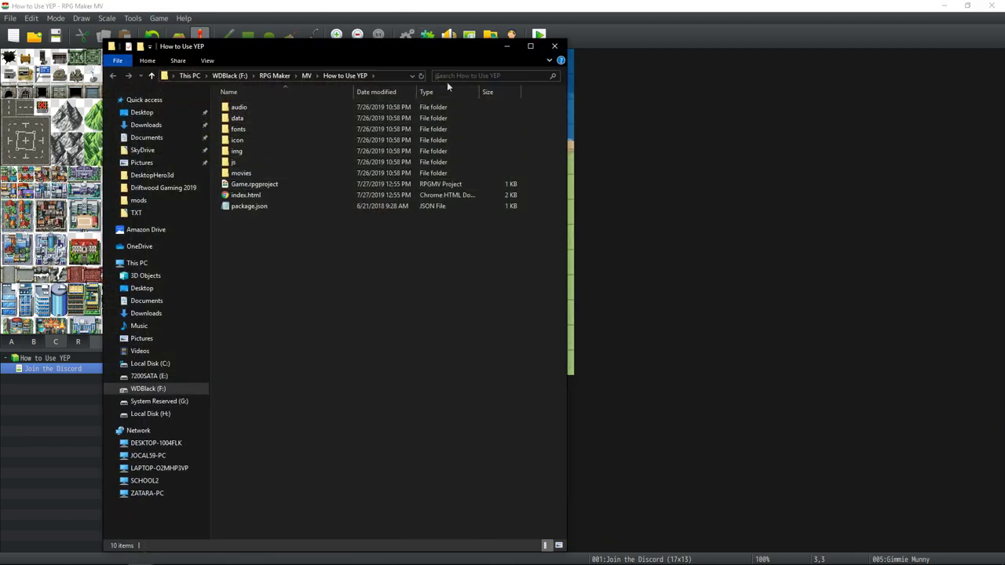
pyautogui.doubleClick(251, 162)
pyautogui.doubleClick(249, 120)
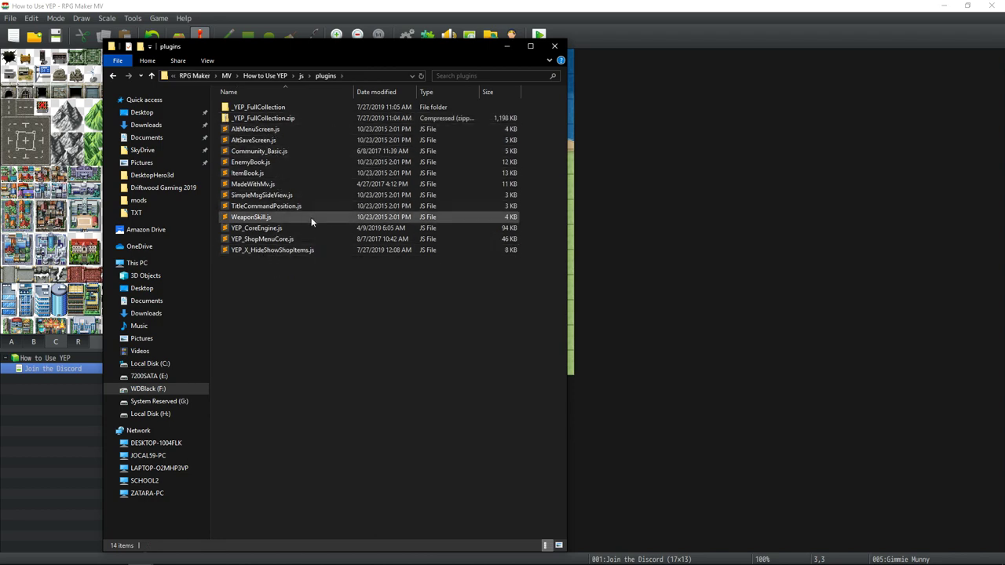
pyautogui.click(504, 46)
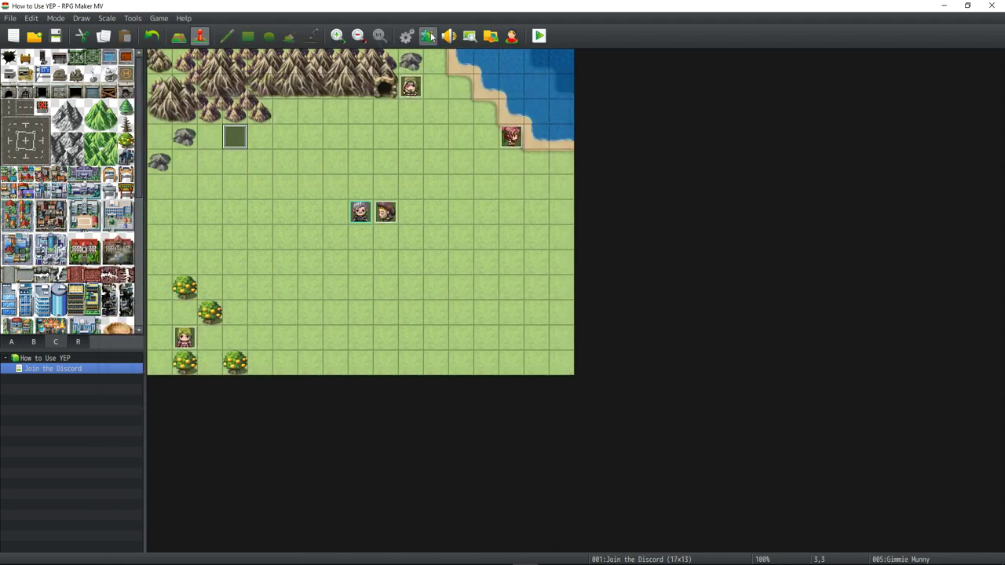
# - Review the order of the YEP plugins in the Plugin Manager and look over the YEP_CoreEngine parameters
pyautogui.click(427, 35)
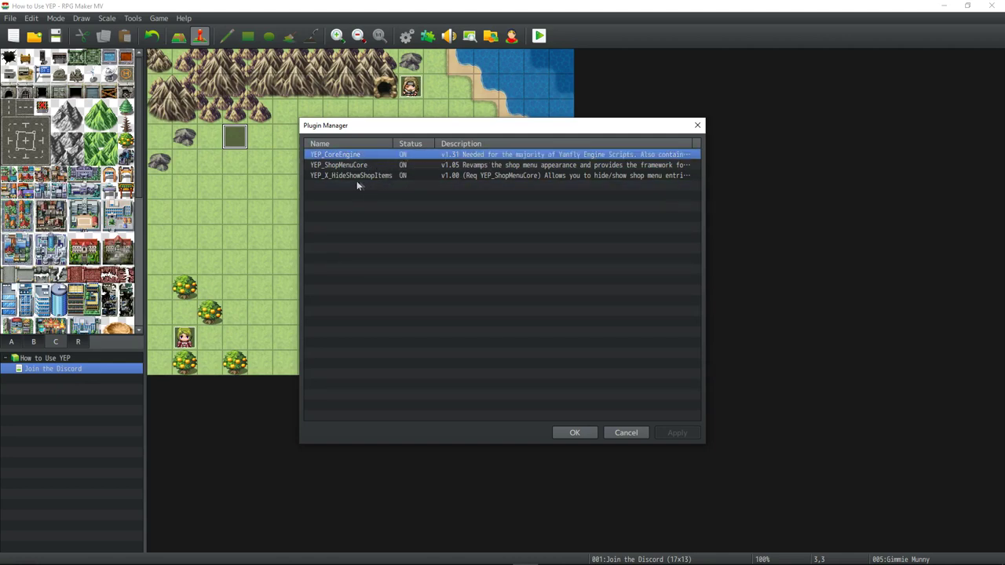
pyautogui.click(390, 186)
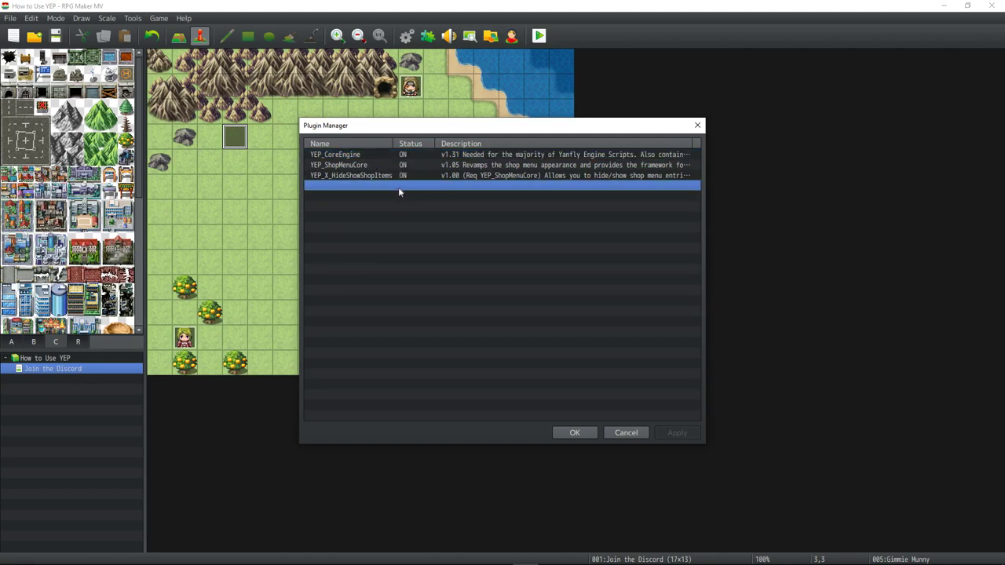
pyautogui.click(363, 159)
pyautogui.click(358, 176)
pyautogui.click(361, 158)
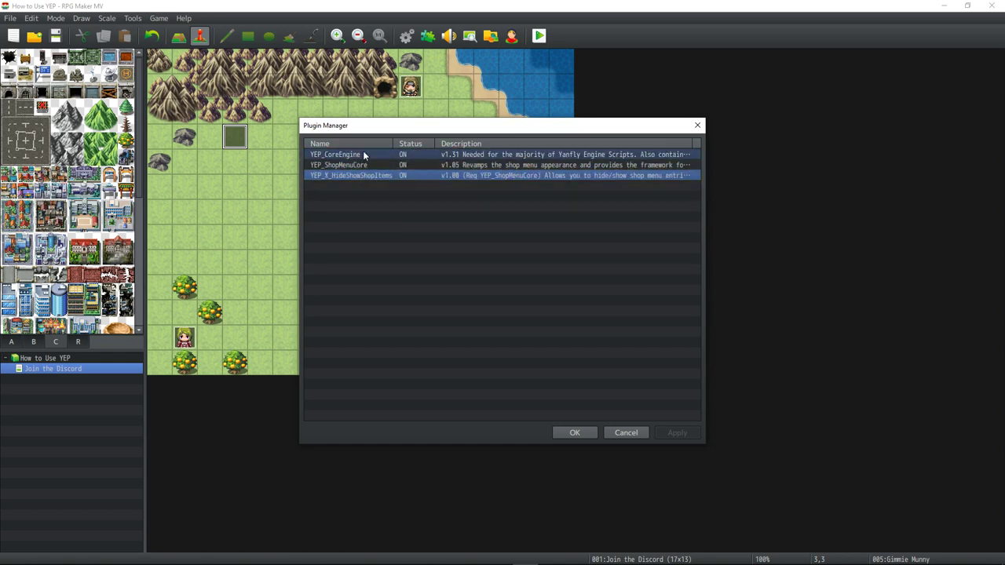
pyautogui.click(361, 164)
pyautogui.click(360, 174)
pyautogui.click(363, 155)
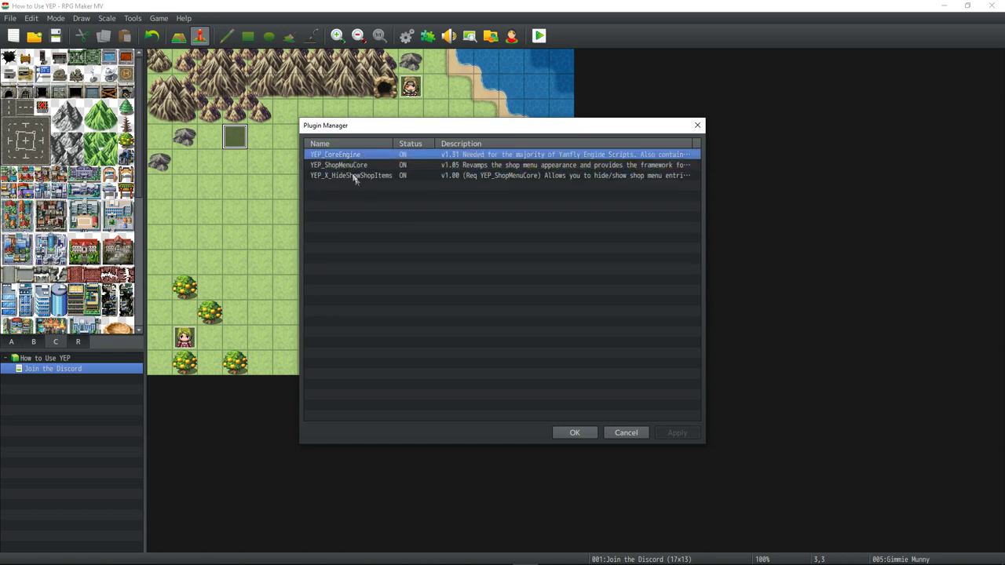
pyautogui.doubleClick(394, 154)
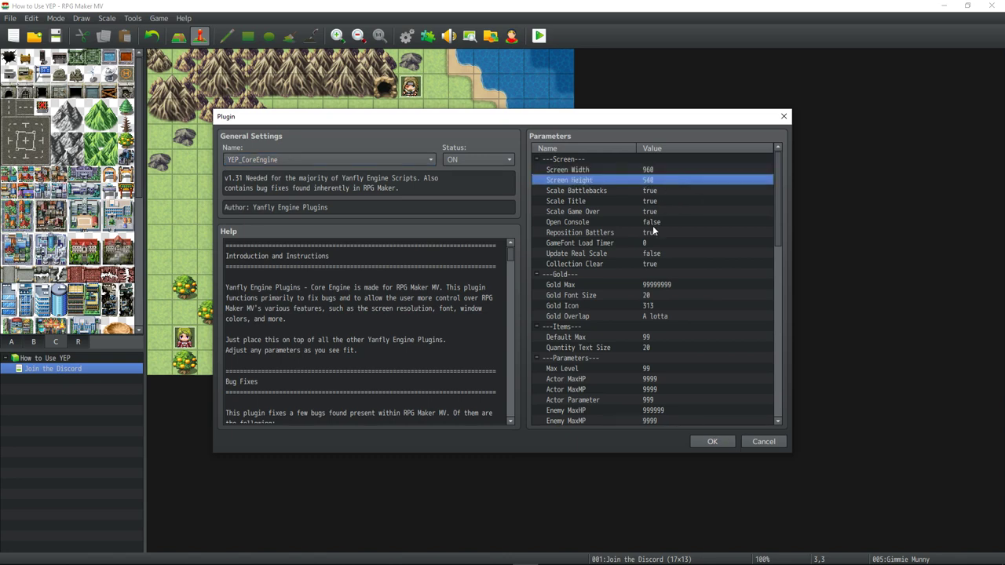
pyautogui.click(717, 444)
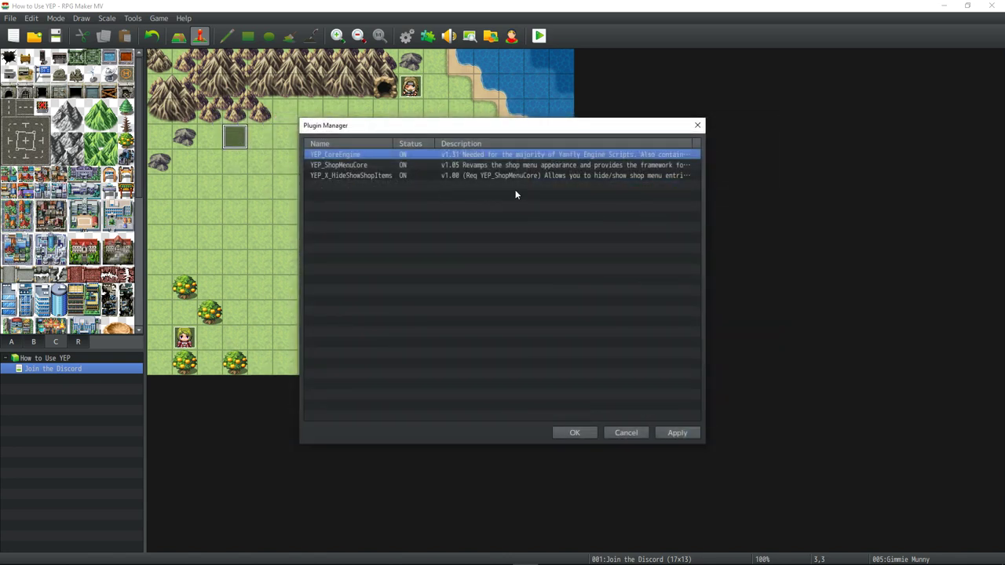
# - Read the plugin requirement in the YEP_X_HideShowShopItems help text and view the YEP_ShopMenuCore plugin's settings
pyautogui.click(365, 177)
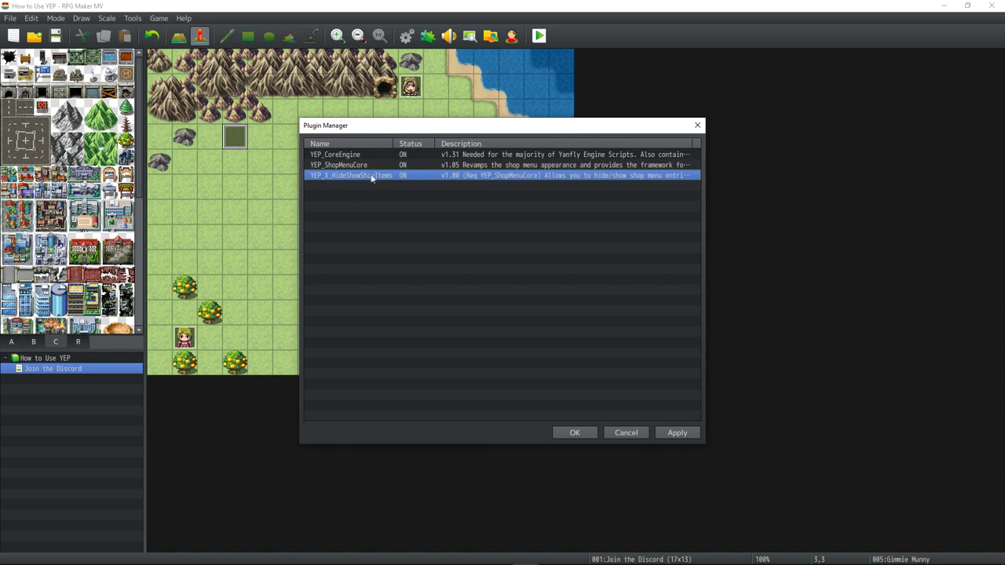
pyautogui.doubleClick(365, 176)
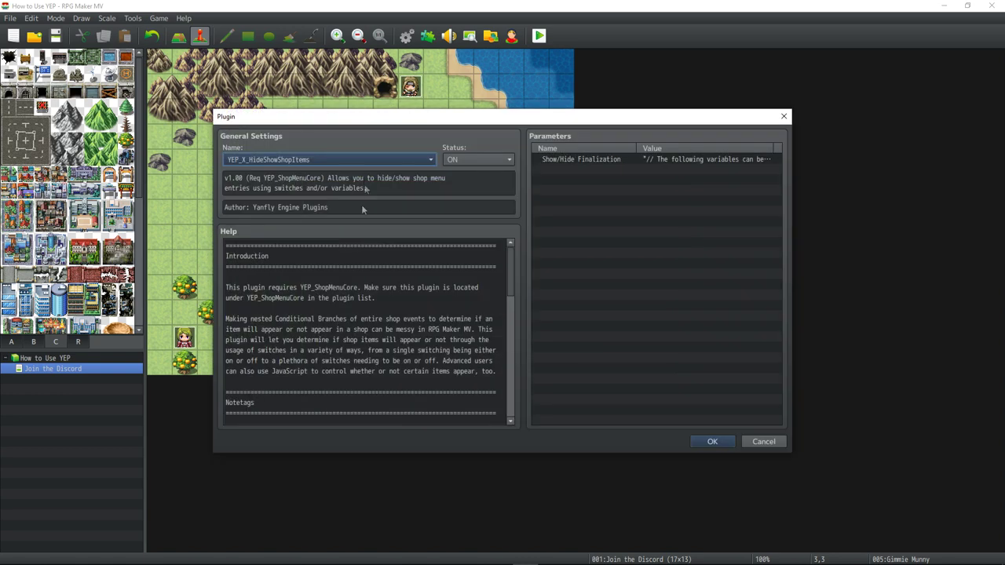
pyautogui.tripleClick(312, 287)
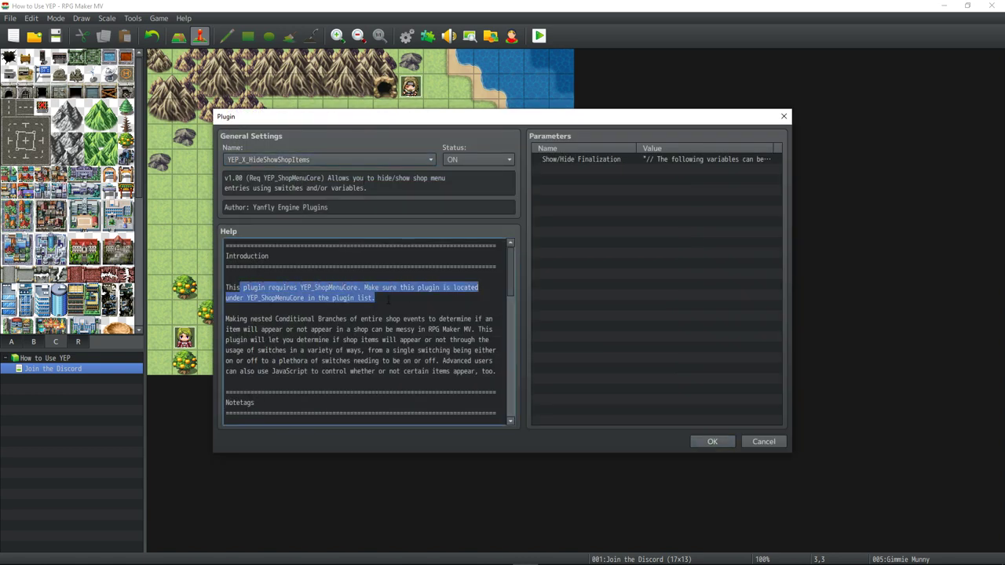
pyautogui.click(312, 288)
pyautogui.tripleClick(312, 287)
pyautogui.click(313, 287)
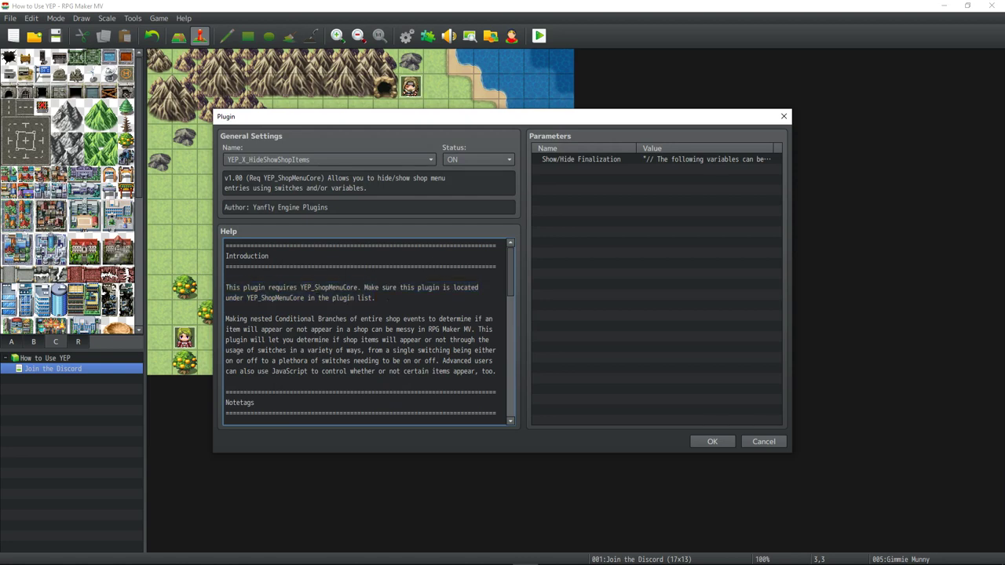
pyautogui.moveTo(283, 287); pyautogui.dragTo(361, 288)
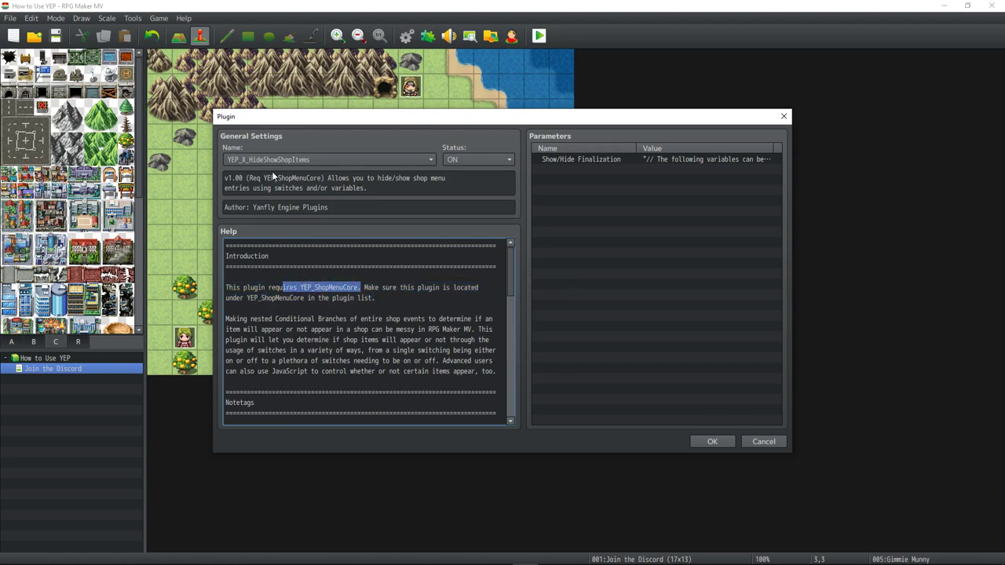
pyautogui.click(361, 288)
pyautogui.moveTo(368, 288); pyautogui.dragTo(288, 287)
pyautogui.click(287, 287)
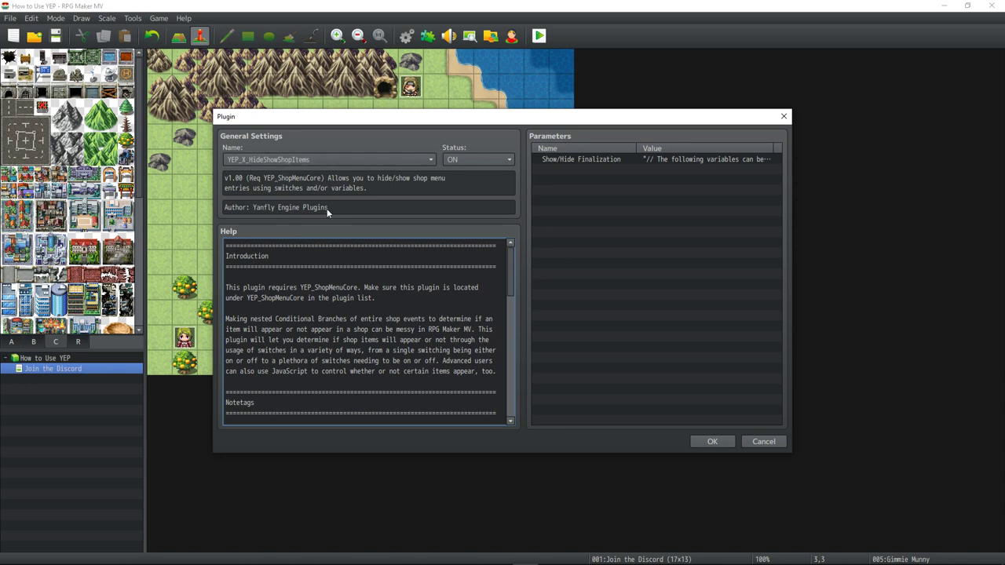
pyautogui.click(707, 441)
pyautogui.doubleClick(358, 164)
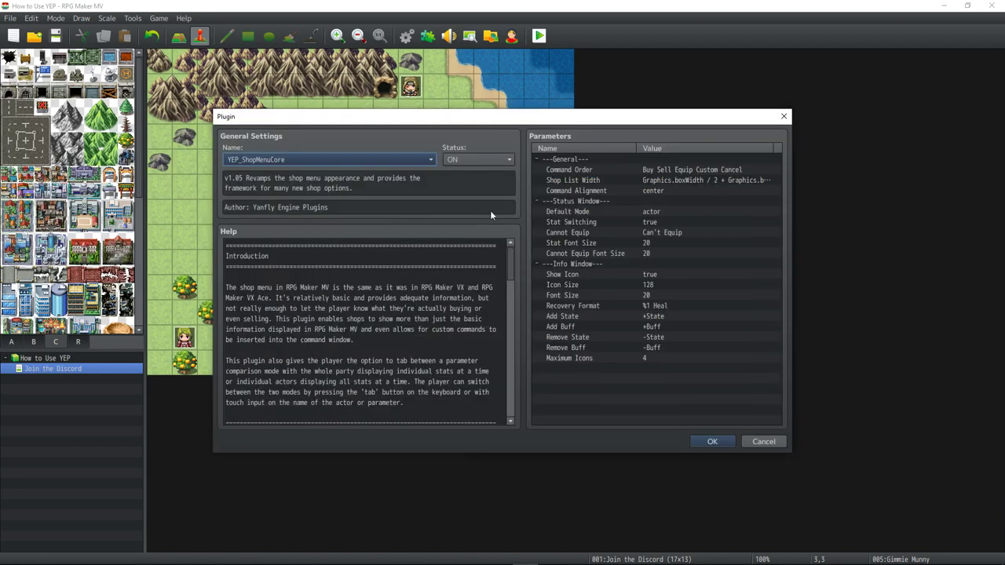
pyautogui.click(711, 441)
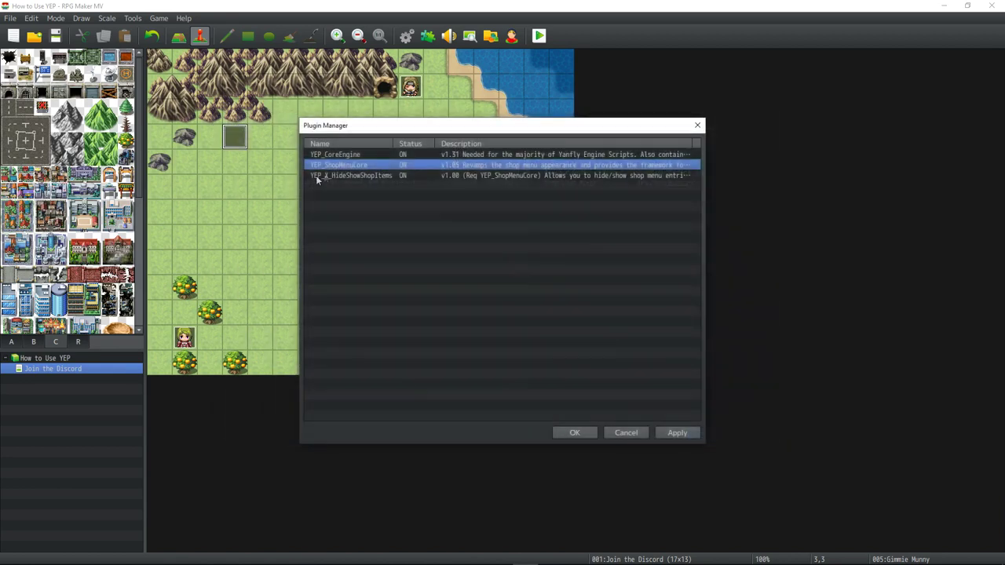
# - Reopen YEP_X_HideShowShopItems and examine its help introduction and Show/Hide Finalization parameter
pyautogui.click(369, 177)
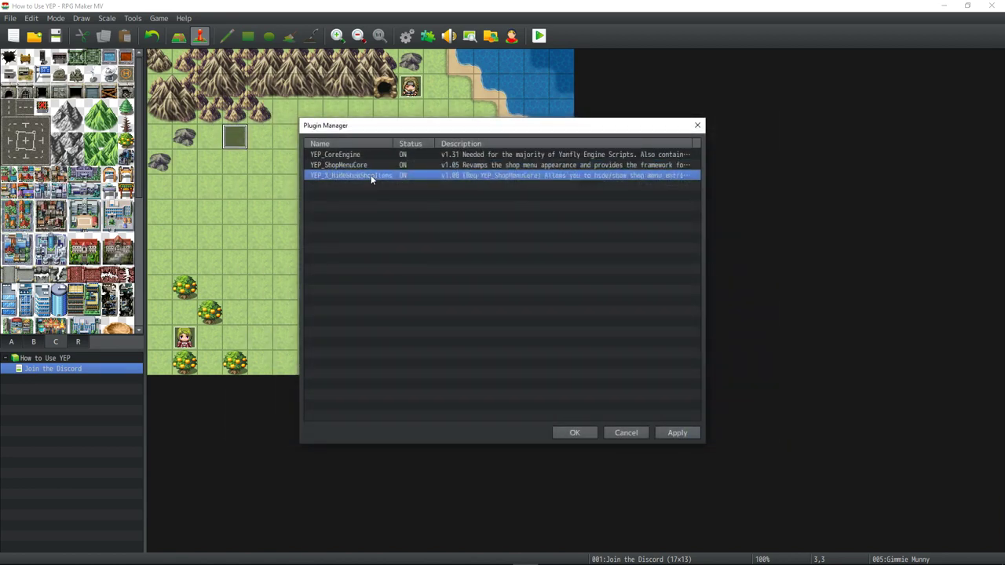
pyautogui.doubleClick(369, 175)
pyautogui.scroll(-10, 365, 329)
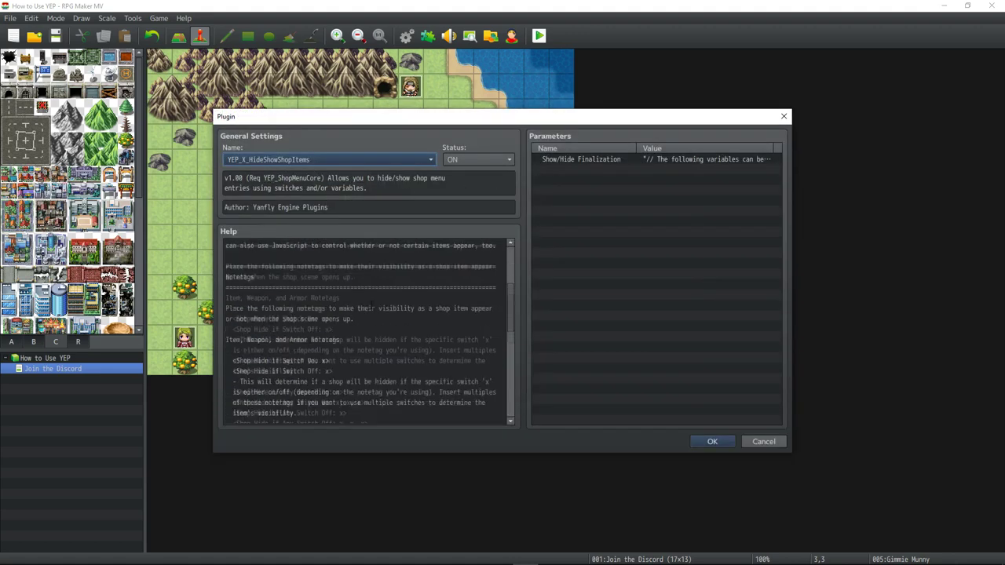
pyautogui.doubleClick(615, 160)
pyautogui.click(553, 373)
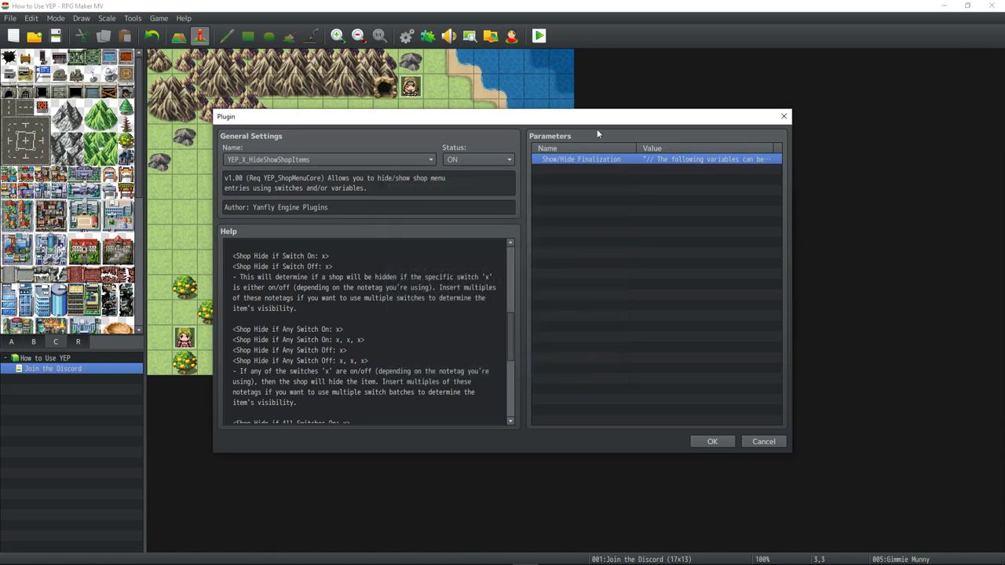
pyautogui.scroll(7, 318, 265)
pyautogui.scroll(-4, 319, 265)
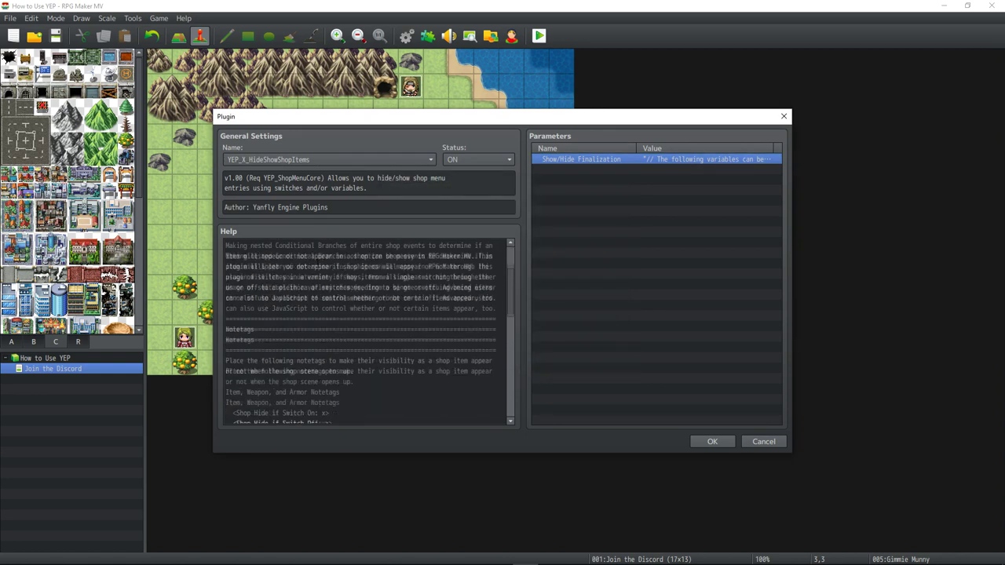
pyautogui.scroll(4, 319, 265)
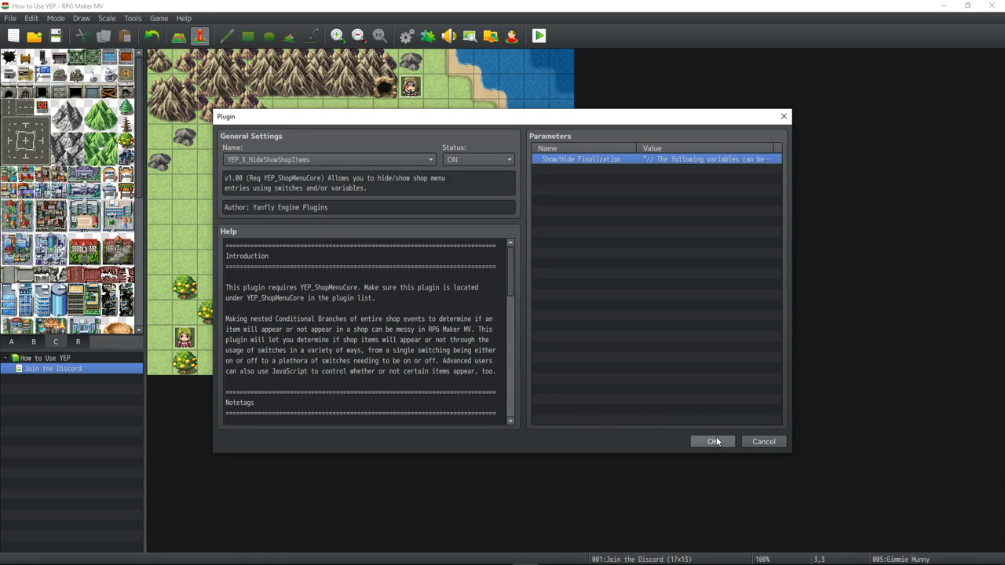
# - Read the item, weapon and armor notetags in the YEP_X_HideShowShopItems help, including Shop Hide if Switch On, and close the plugin's settings
pyautogui.scroll(-4, 330, 330)
pyautogui.moveTo(233, 340); pyautogui.dragTo(342, 339)
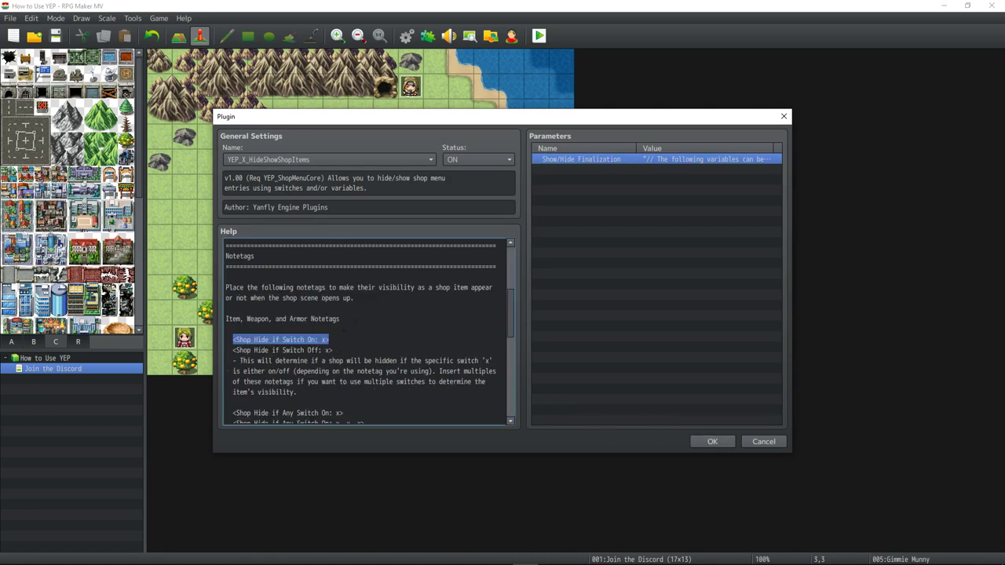
pyautogui.click(248, 318)
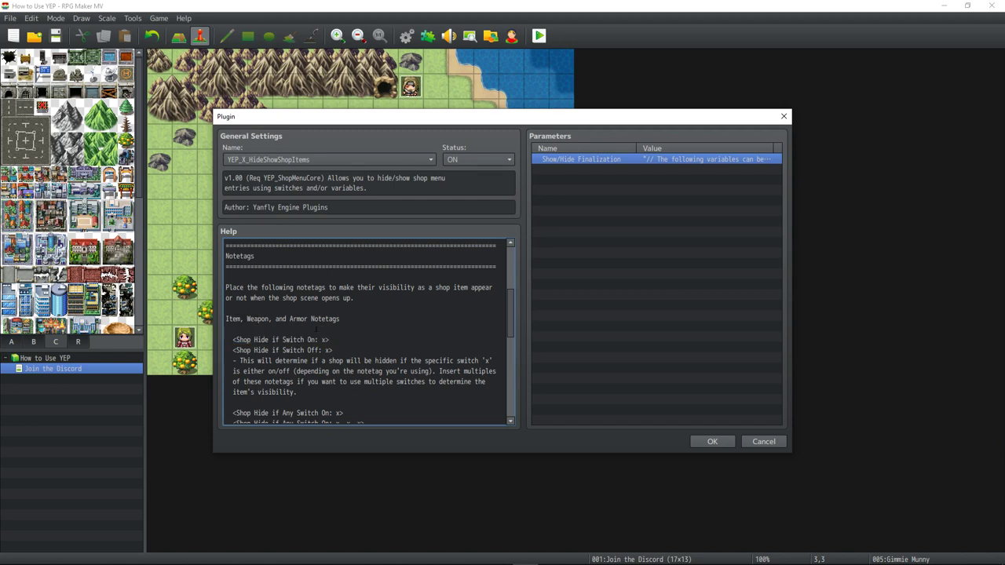
pyautogui.moveTo(248, 340); pyautogui.dragTo(320, 340)
pyautogui.scroll(-3, 321, 340)
pyautogui.scroll(2, 320, 340)
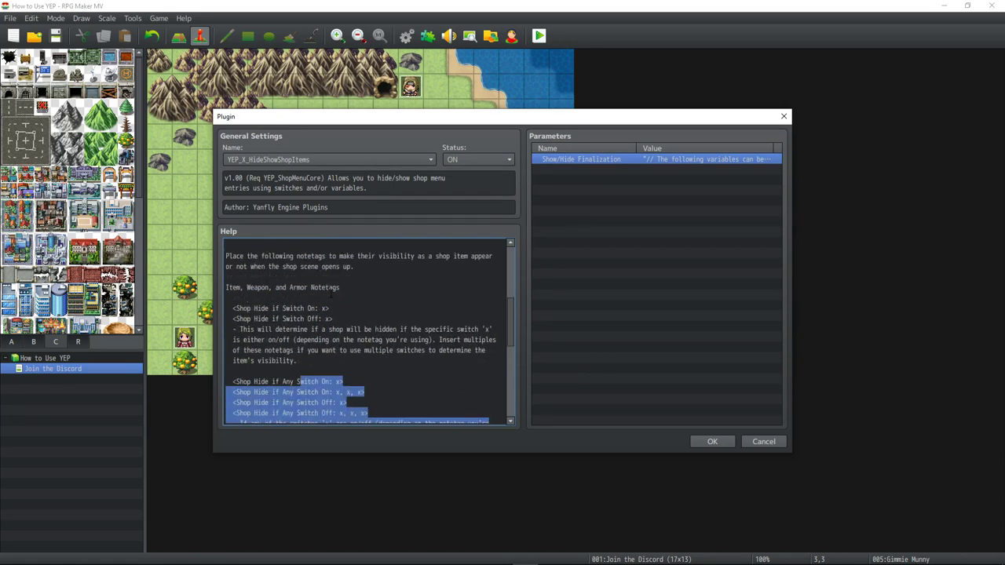
pyautogui.moveTo(234, 303); pyautogui.dragTo(333, 314)
pyautogui.scroll(-2, 333, 313)
pyautogui.scroll(-2, 369, 333)
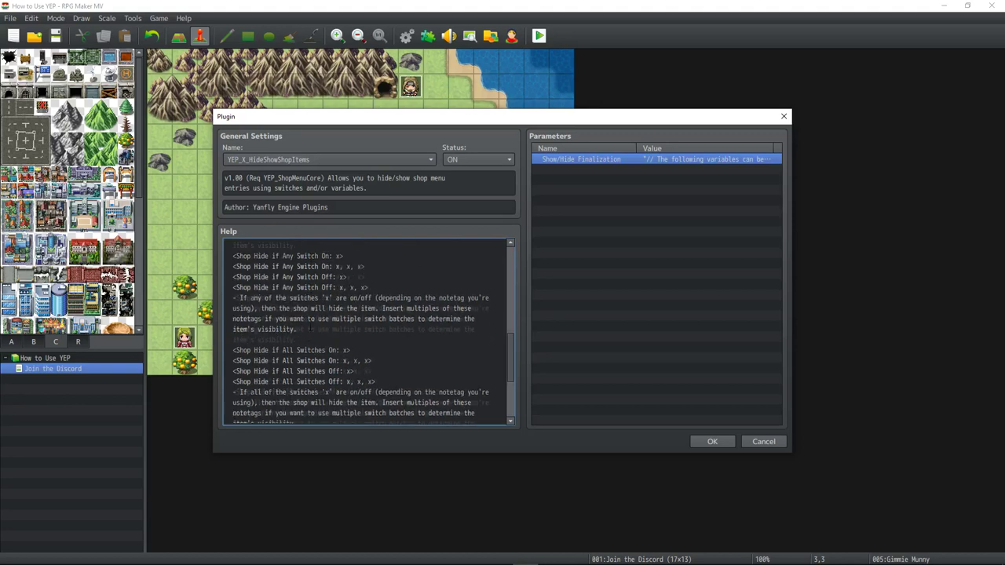
pyautogui.scroll(3, 369, 334)
pyautogui.scroll(-2, 369, 333)
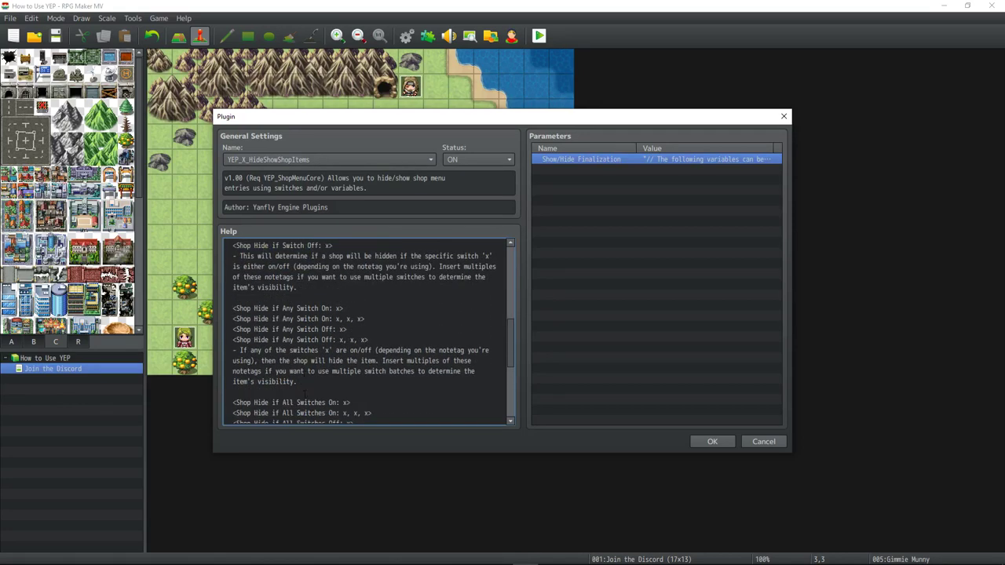
pyautogui.scroll(2, 368, 334)
pyautogui.click(711, 441)
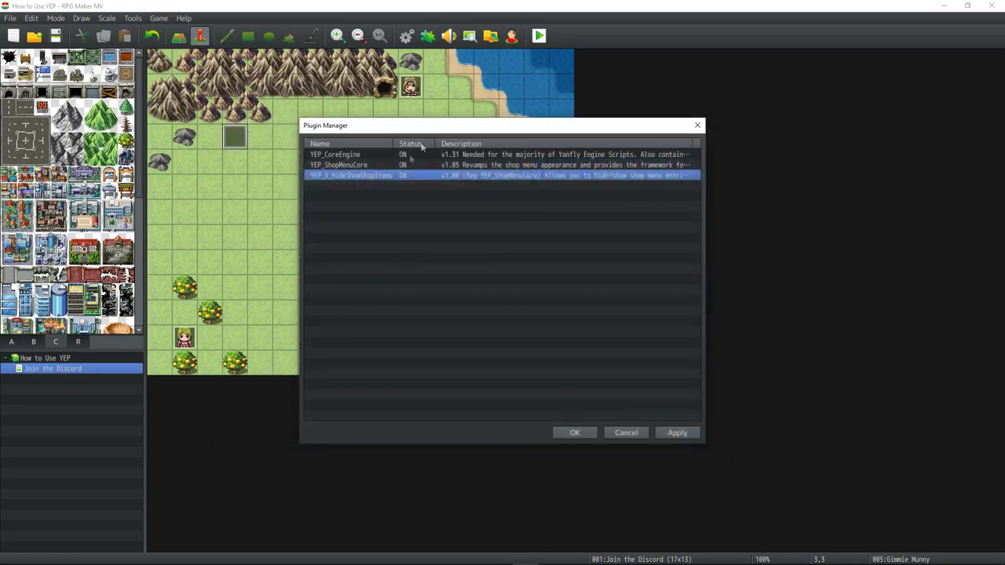
# - Close the Plugin Manager and view the Pickaxe, Stimulant and Potion items in the database
pyautogui.click(572, 433)
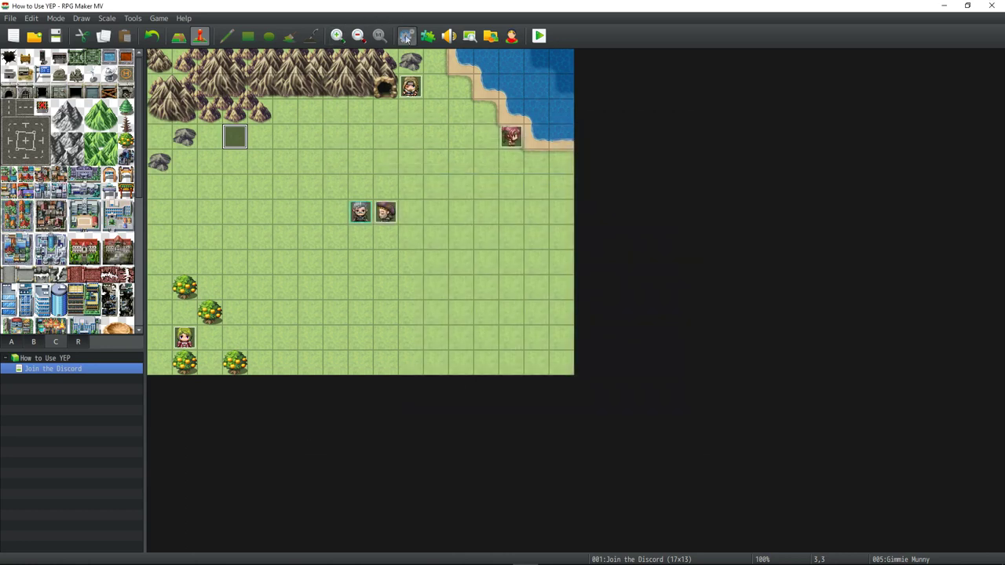
pyautogui.click(406, 35)
pyautogui.click(352, 183)
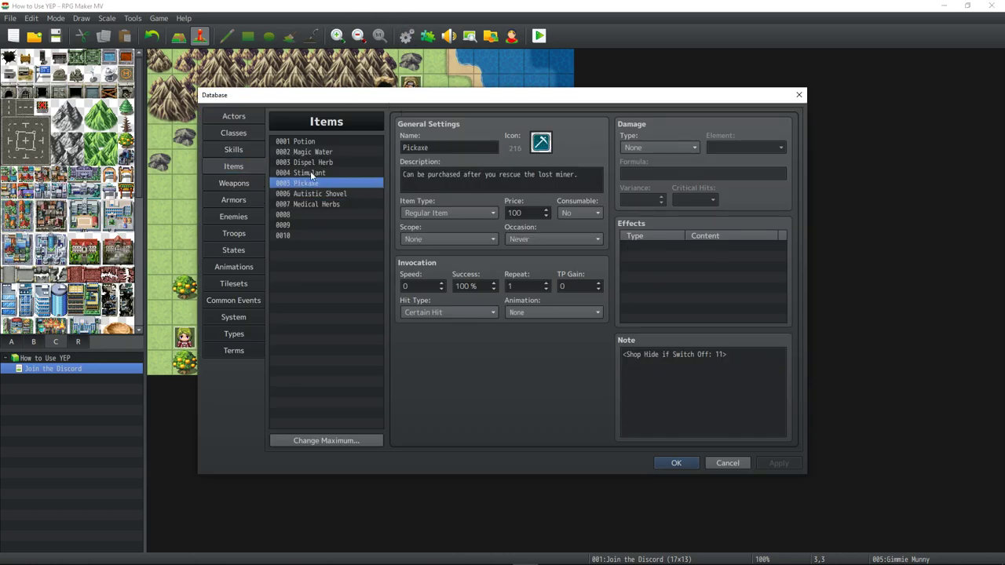
pyautogui.click(334, 172)
pyautogui.press('Home')
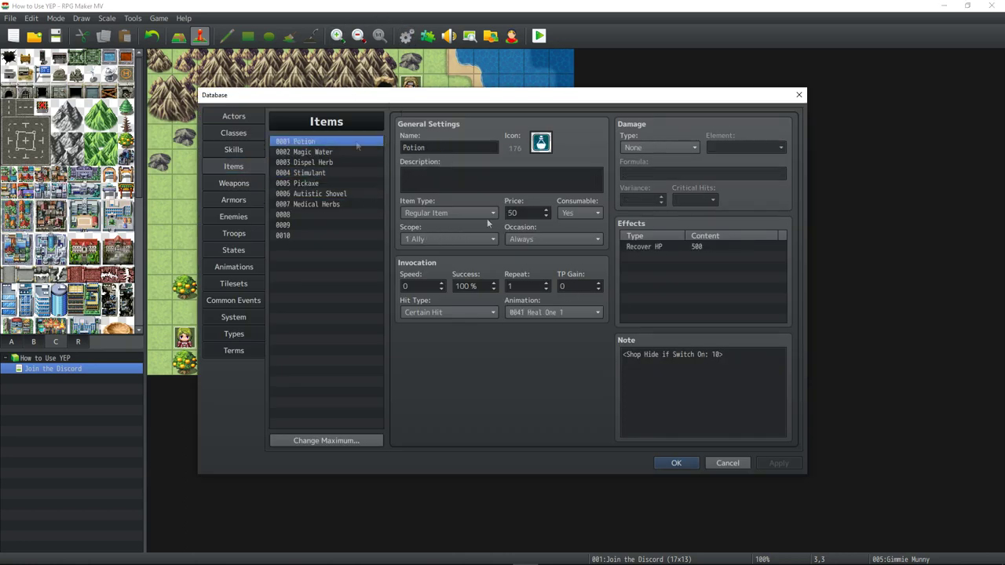
pyautogui.click(675, 463)
# - Review the Shop Processing item list in the Shop man event, from Potion through Medical Herbs, and close the event
pyautogui.doubleClick(383, 210)
pyautogui.click(525, 192)
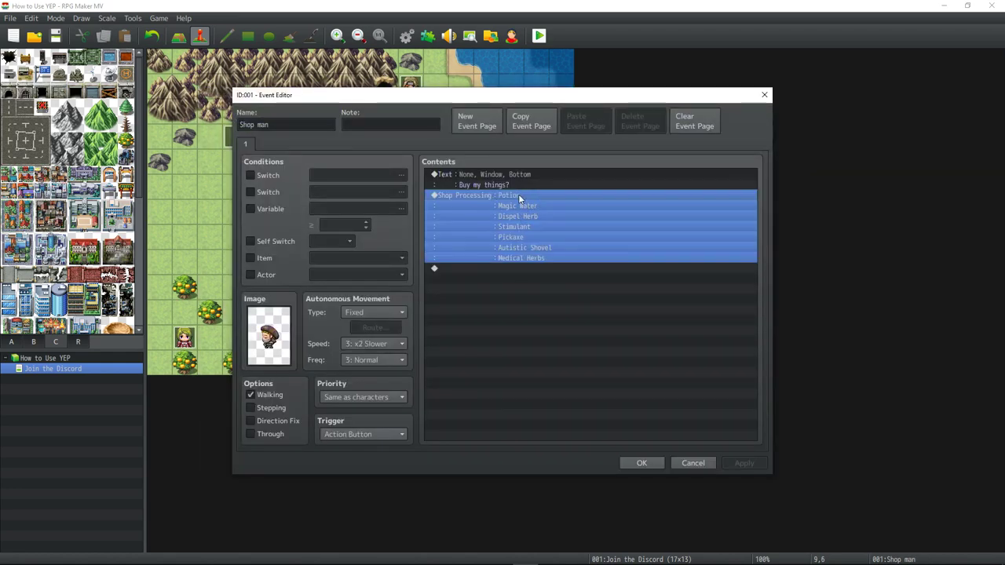
pyautogui.click(518, 208)
pyautogui.click(518, 216)
pyautogui.click(516, 237)
pyautogui.click(516, 257)
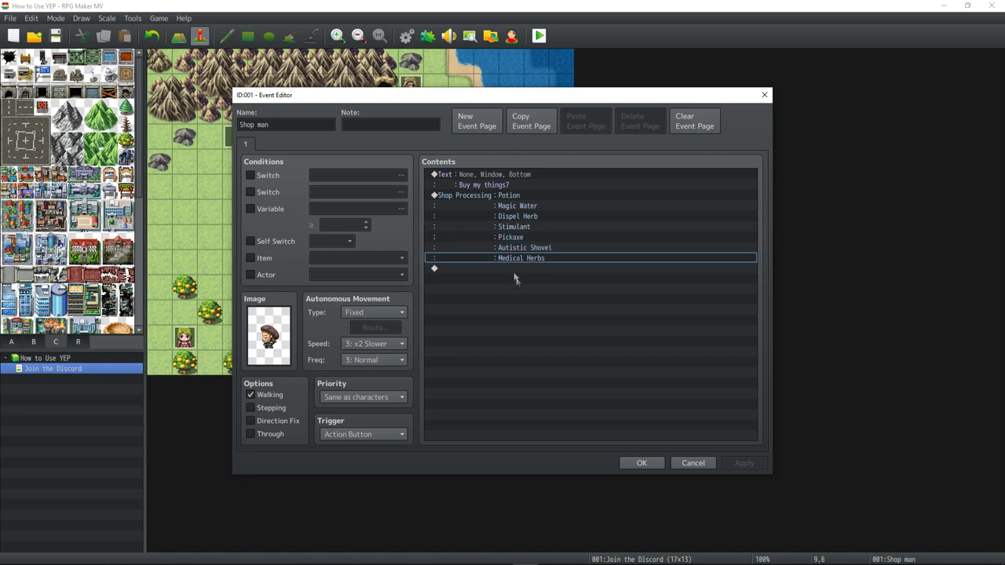
pyautogui.click(642, 463)
# - Reopen the database items and examine the Shop Hide notetag in the Potion's note
pyautogui.click(406, 37)
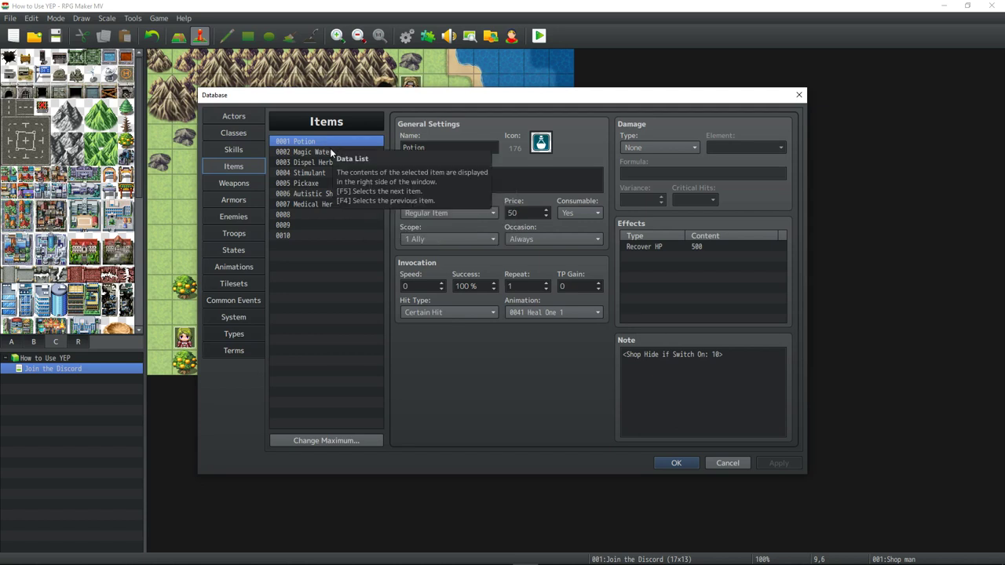
pyautogui.click(718, 354)
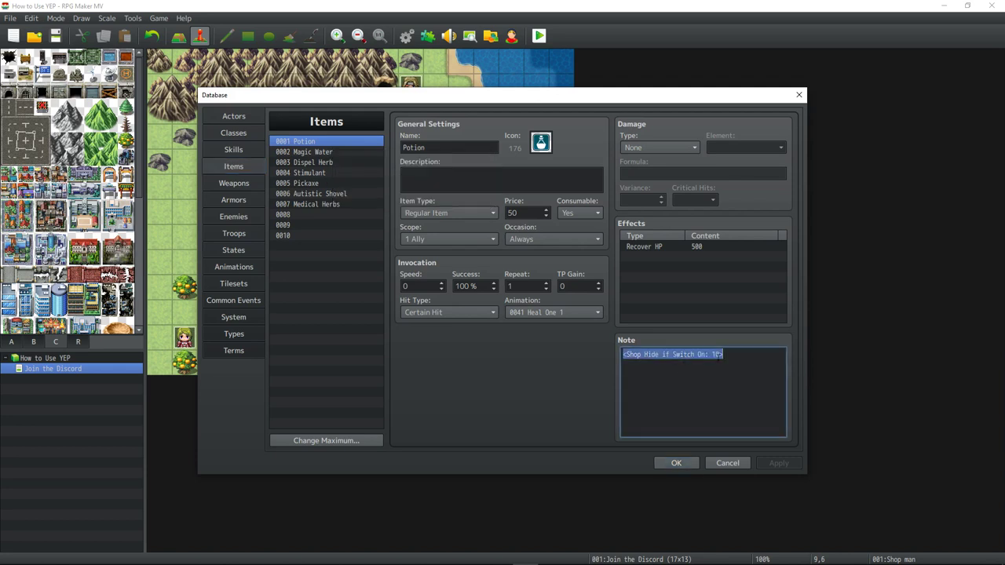
pyautogui.click(718, 354)
pyautogui.doubleClick(637, 354)
pyautogui.click(676, 354)
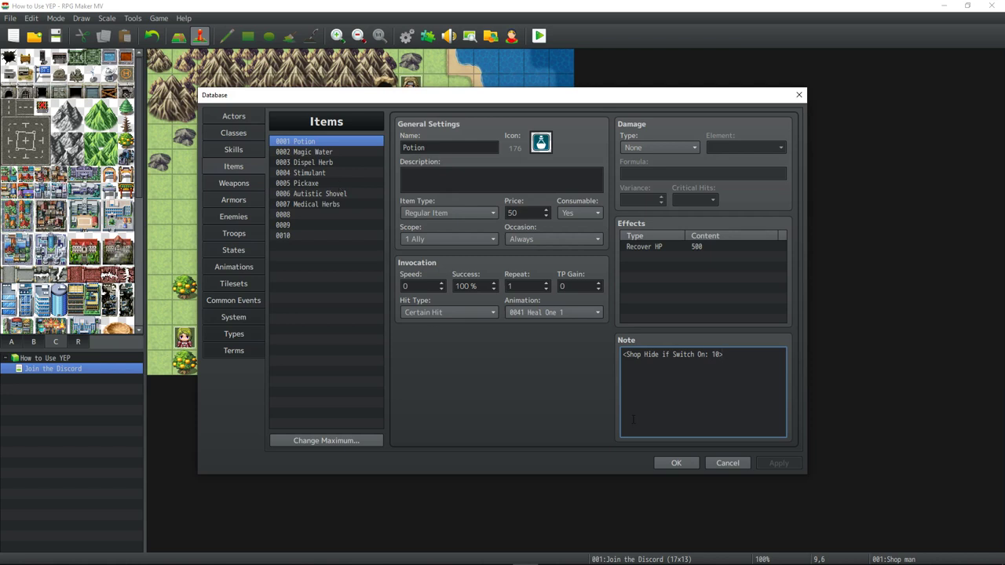
# - Compare the notetags of the Potion, Magic Water, Dispel Herb, Stimulant and Pickaxe items
pyautogui.click(313, 152)
pyautogui.click(312, 173)
pyautogui.click(313, 161)
pyautogui.click(322, 141)
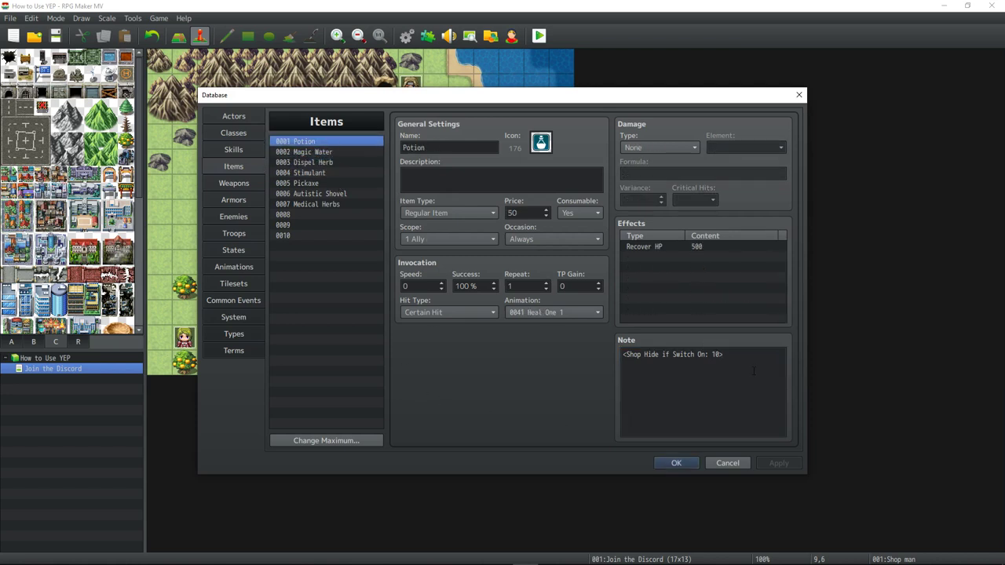
pyautogui.tripleClick(748, 359)
pyautogui.click(328, 163)
pyautogui.click(334, 170)
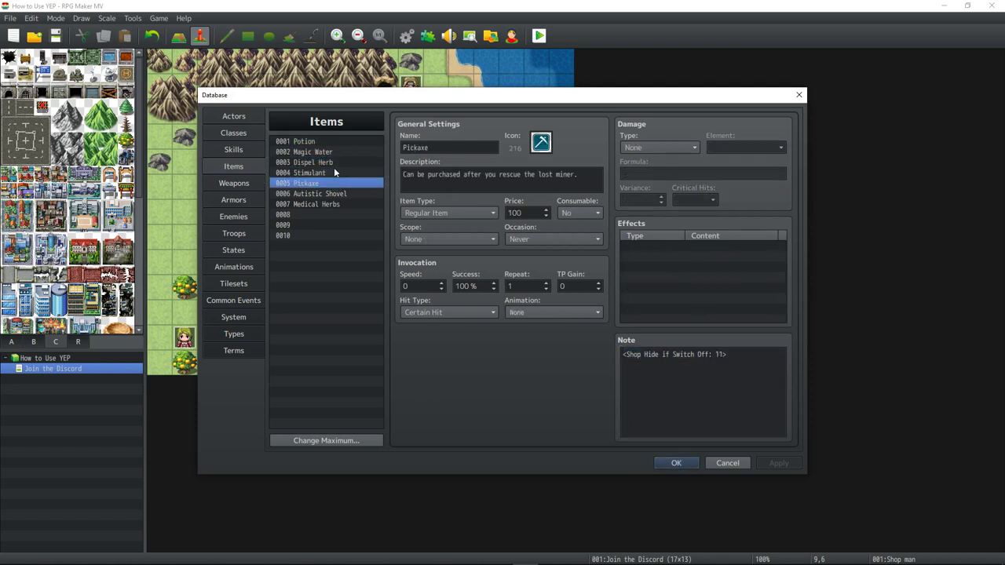
pyautogui.click(334, 164)
pyautogui.click(331, 151)
pyautogui.click(330, 162)
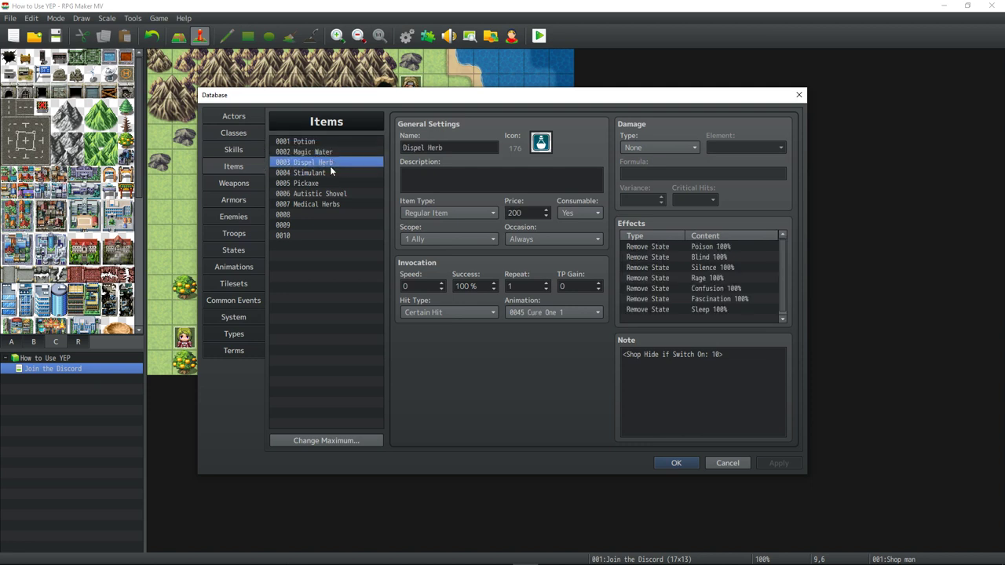
# - Examine the Switch Off notetag in the Pickaxe item's note
pyautogui.click(329, 172)
pyautogui.click(329, 183)
pyautogui.click(741, 354)
pyautogui.moveTo(741, 355); pyautogui.dragTo(582, 357)
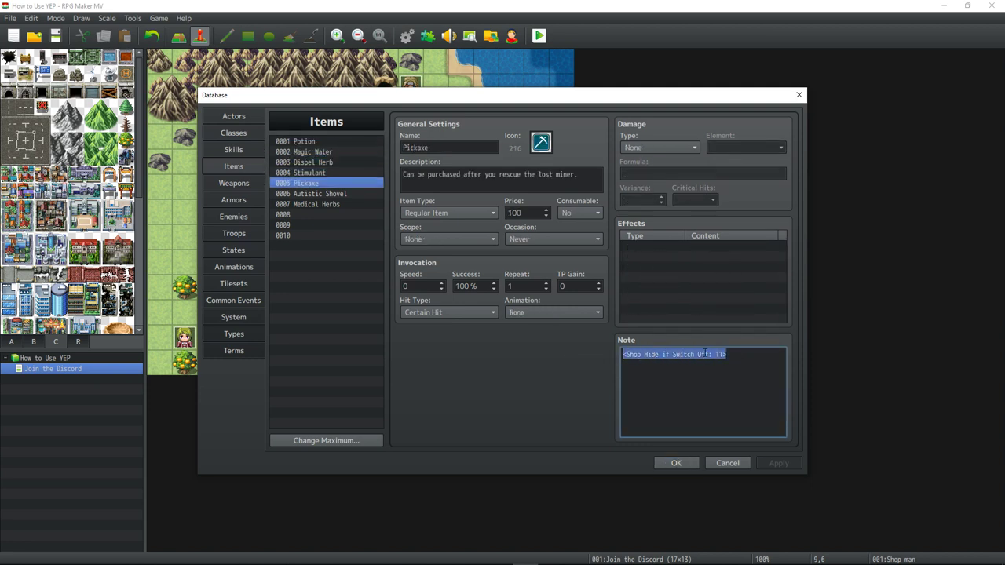
pyautogui.click(744, 355)
pyautogui.moveTo(744, 355); pyautogui.dragTo(588, 346)
# - Clear the Shop Hide notetag from the Potion's note and confirm the database
pyautogui.click(350, 143)
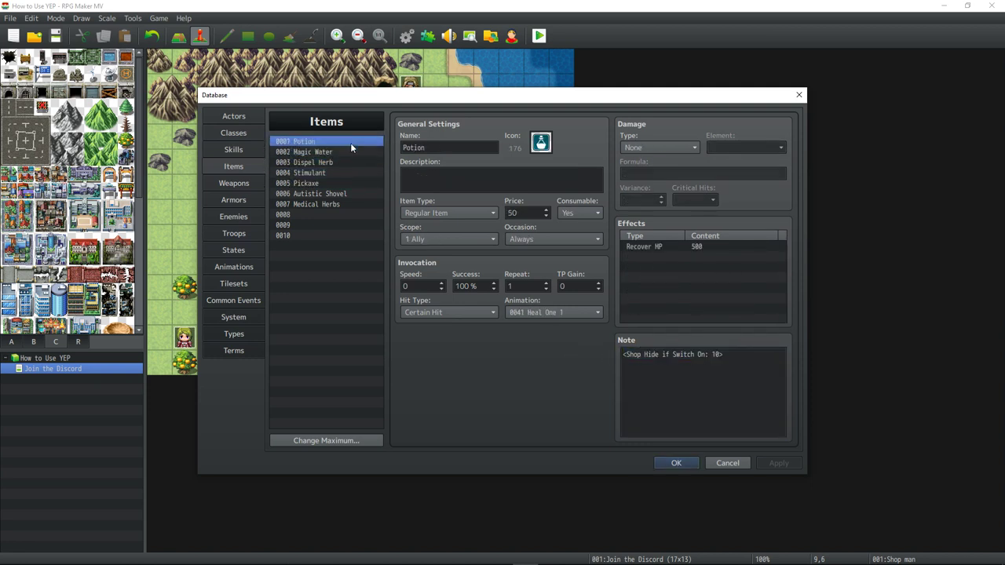
pyautogui.tripleClick(691, 350)
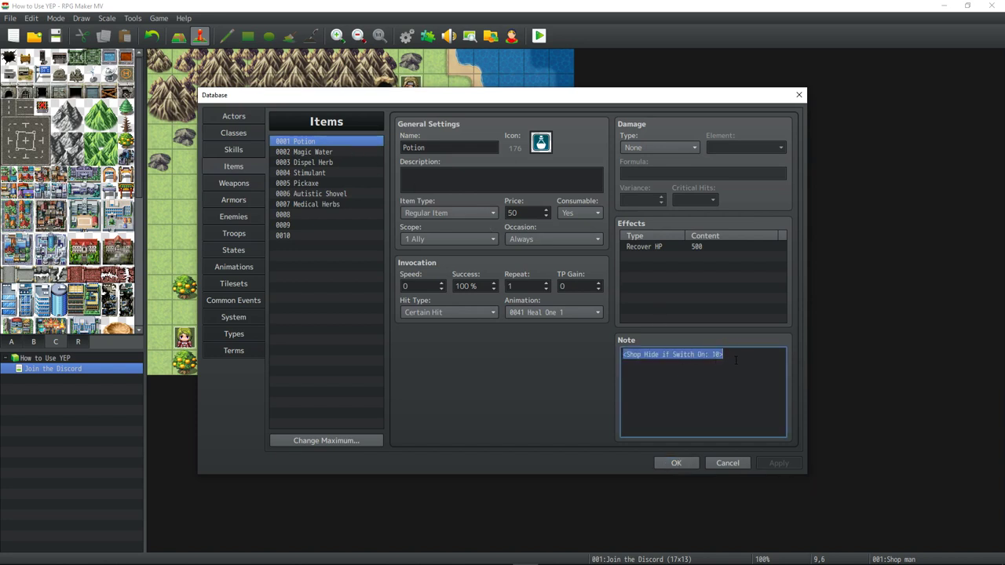
pyautogui.press('Delete')
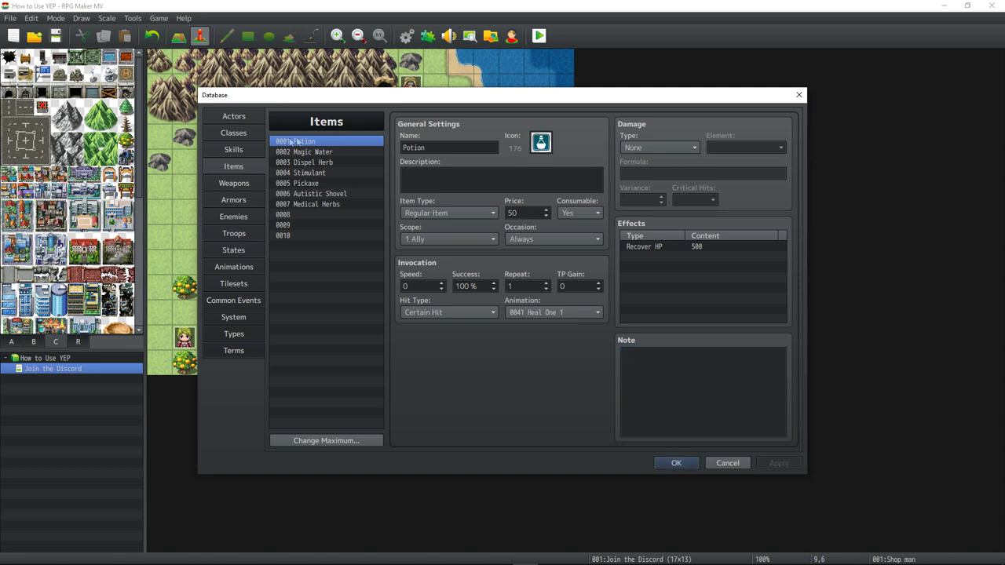
pyautogui.click(639, 389)
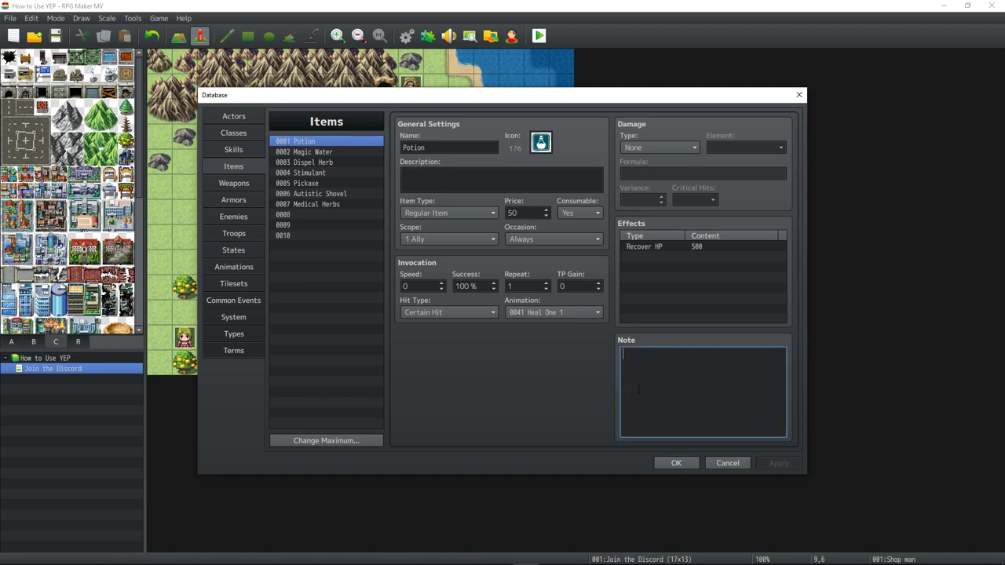
pyautogui.click(676, 464)
# - Look over the YEP_ShopMenuCore and YEP_X_HideShowShopItems entries in the Plugin Manager and close it
pyautogui.click(428, 35)
pyautogui.click(360, 166)
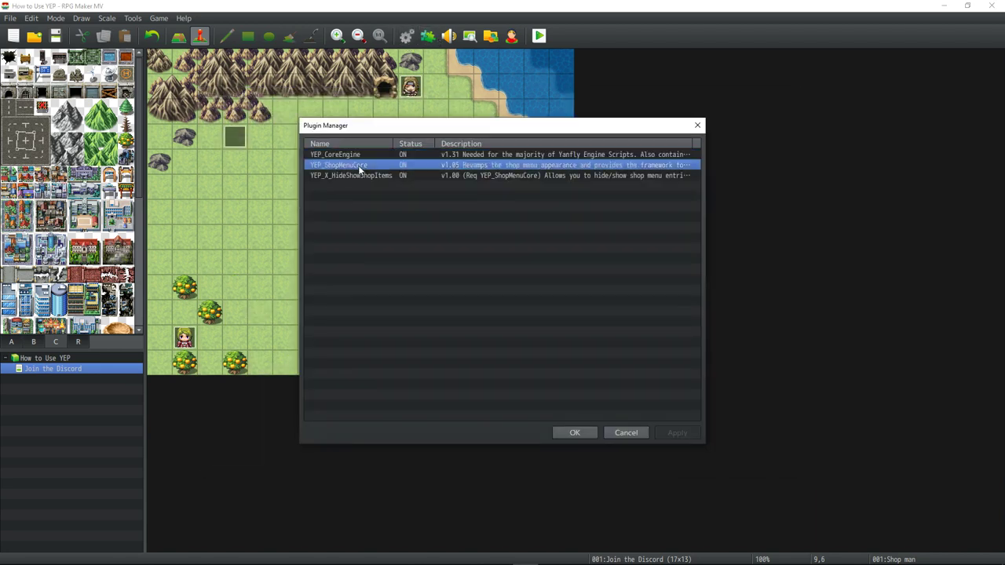
pyautogui.click(363, 176)
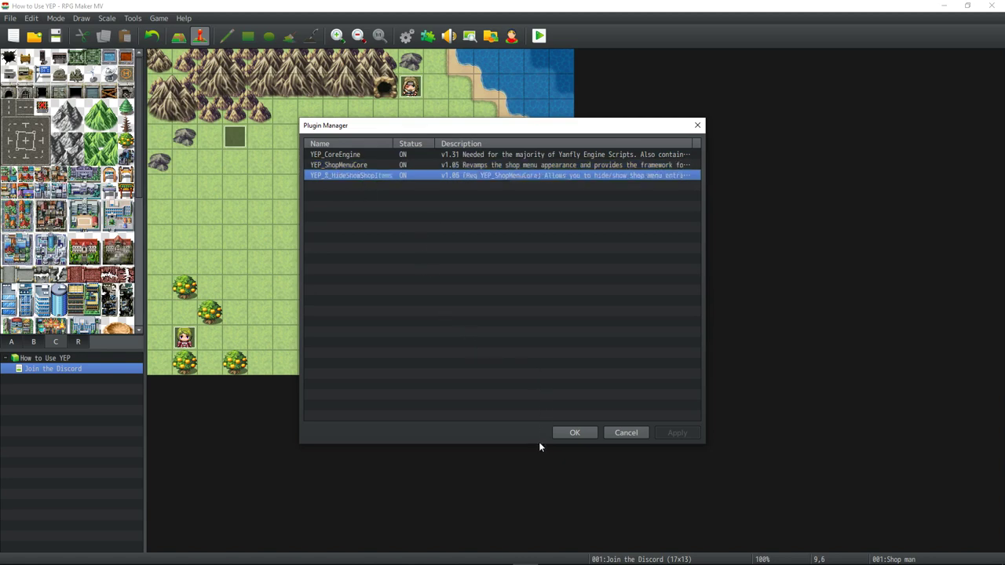
pyautogui.click(573, 433)
# - Open the Shop man event's Shop Processing command for editing, review its merchandise from Potion to Stimulant, and confirm both dialogs
pyautogui.doubleClick(385, 215)
pyautogui.click(485, 195)
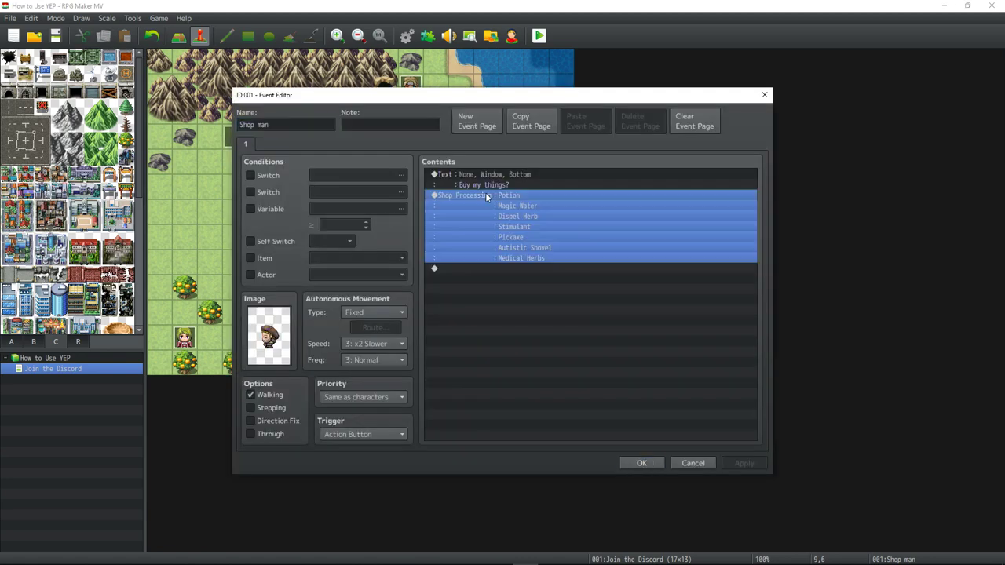
pyautogui.rightClick(485, 194)
pyautogui.click(538, 215)
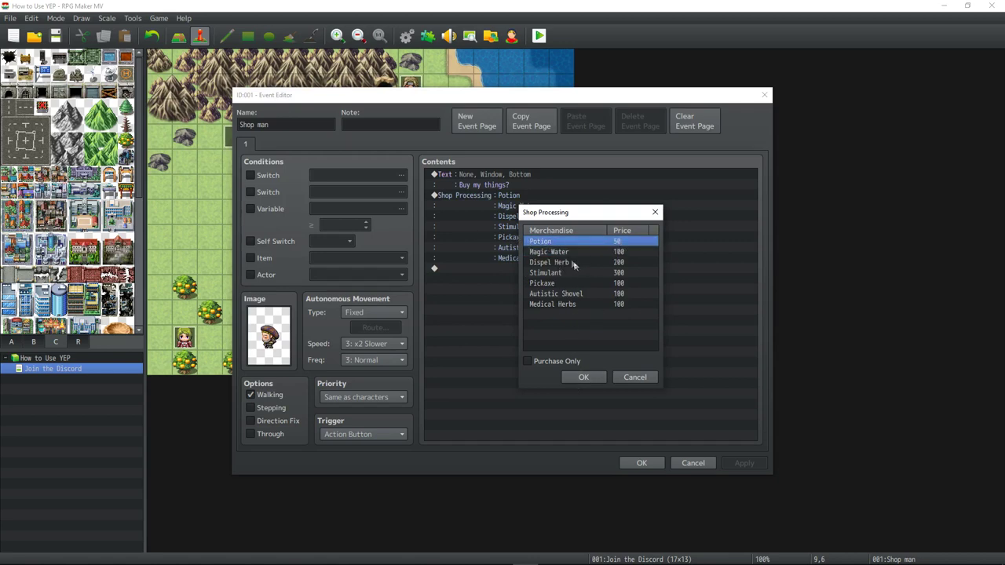
pyautogui.click(545, 254)
pyautogui.click(551, 243)
pyautogui.click(579, 251)
pyautogui.click(565, 262)
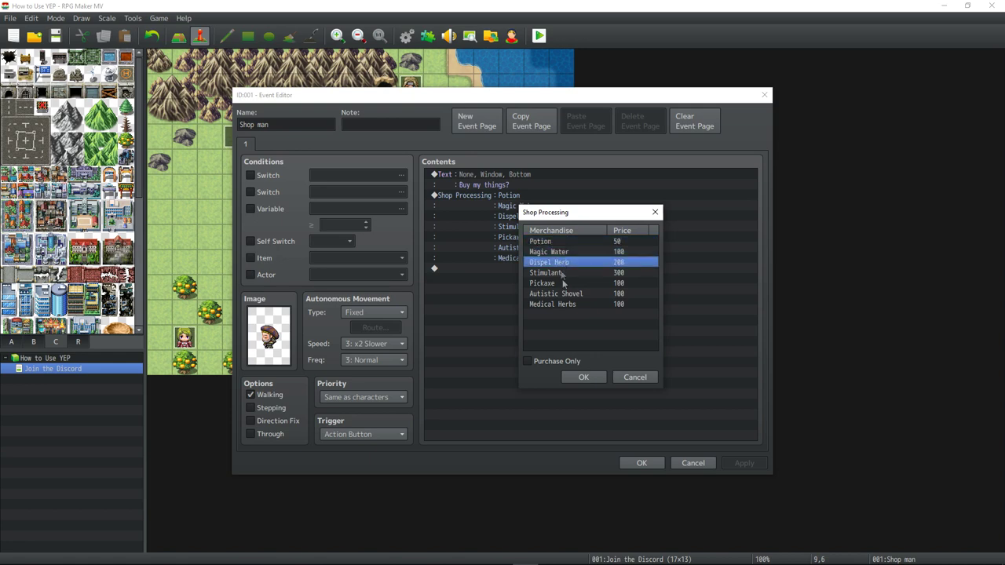
pyautogui.click(564, 273)
pyautogui.click(583, 377)
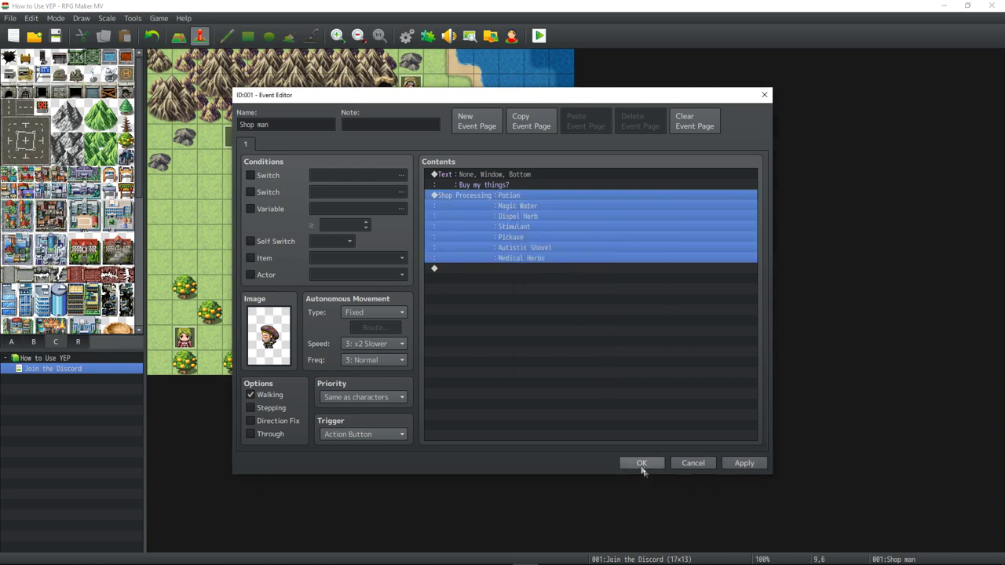
pyautogui.click(640, 462)
# - Save the changes, playtest the game to check the shopkeeper's Buy list, and close the playtest
pyautogui.click(538, 36)
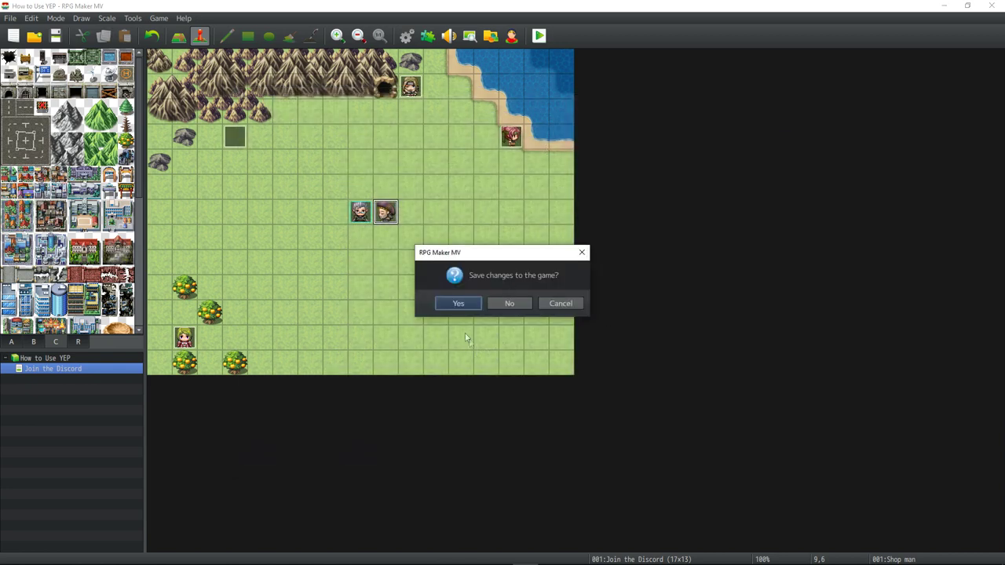
pyautogui.click(459, 301)
pyautogui.click(717, 139)
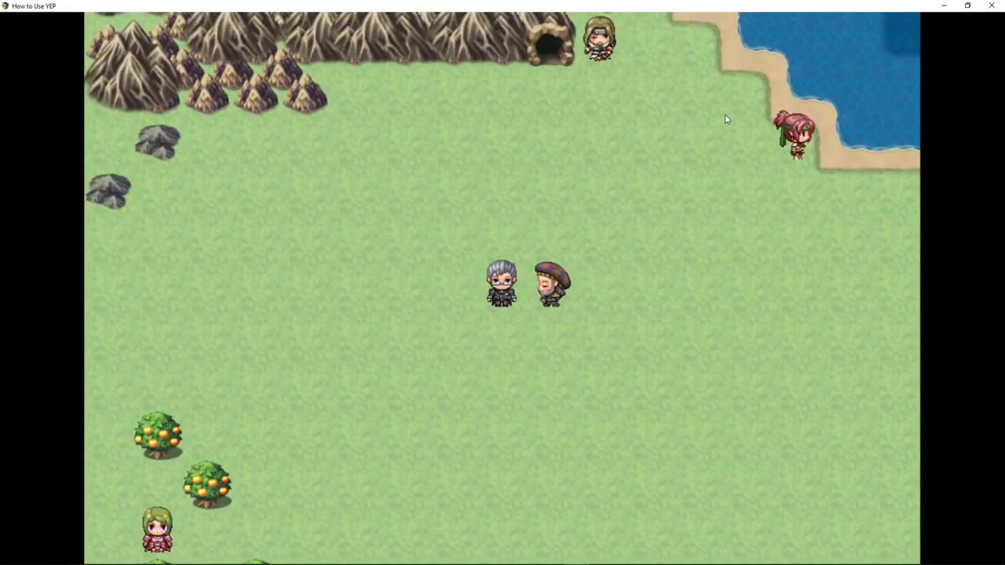
pyautogui.press('Return')
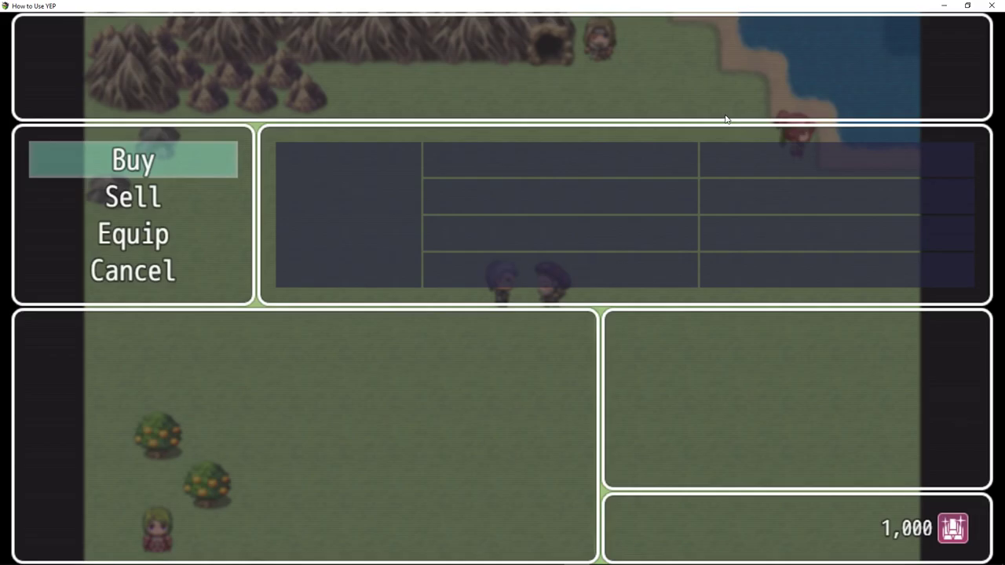
pyautogui.press('Return')
pyautogui.press('Down')
pyautogui.press('Down')
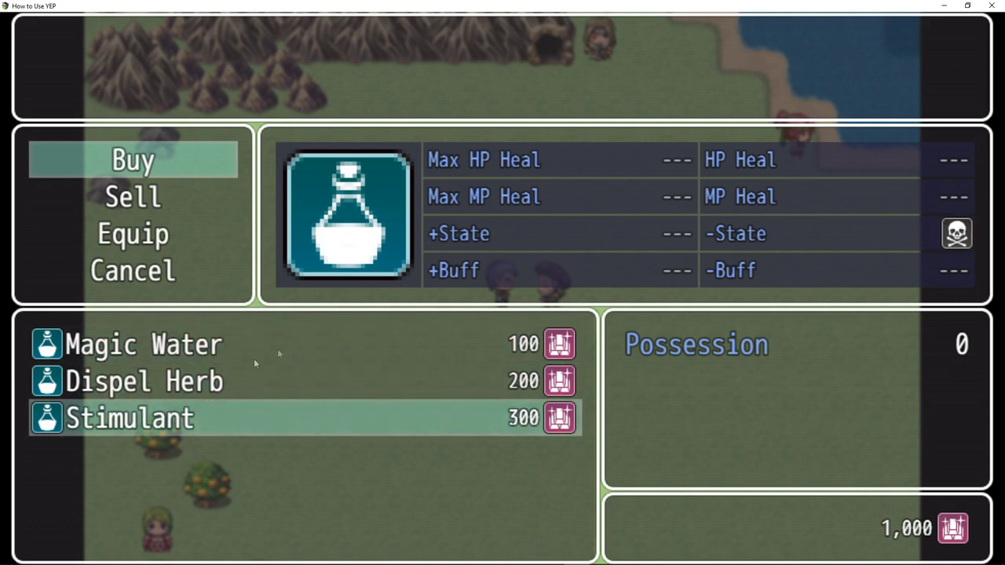
pyautogui.click(991, 6)
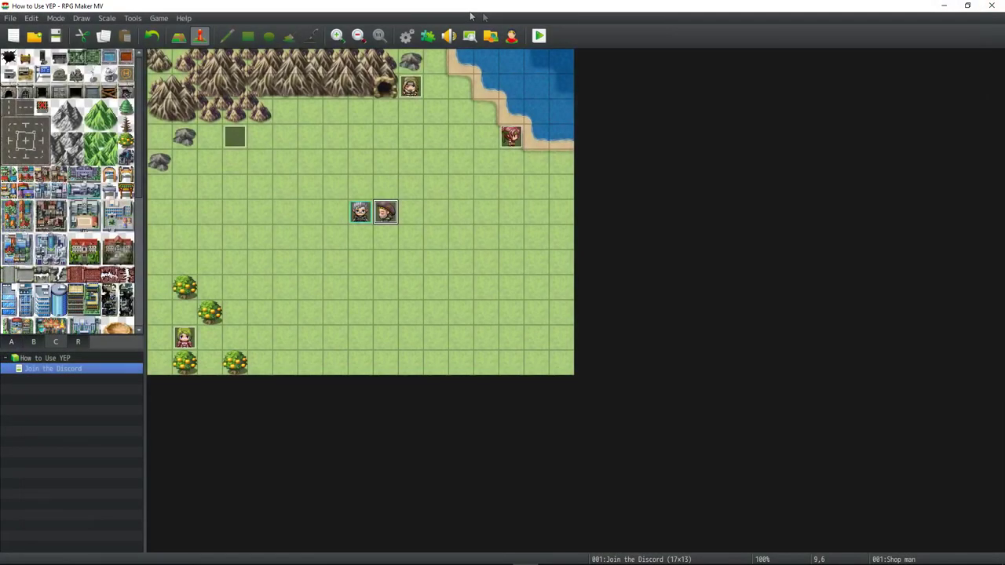
# - Copy the notetag <Shop Hide if Switch On: 10> from Magic Water's note into the Potion's note
pyautogui.click(407, 36)
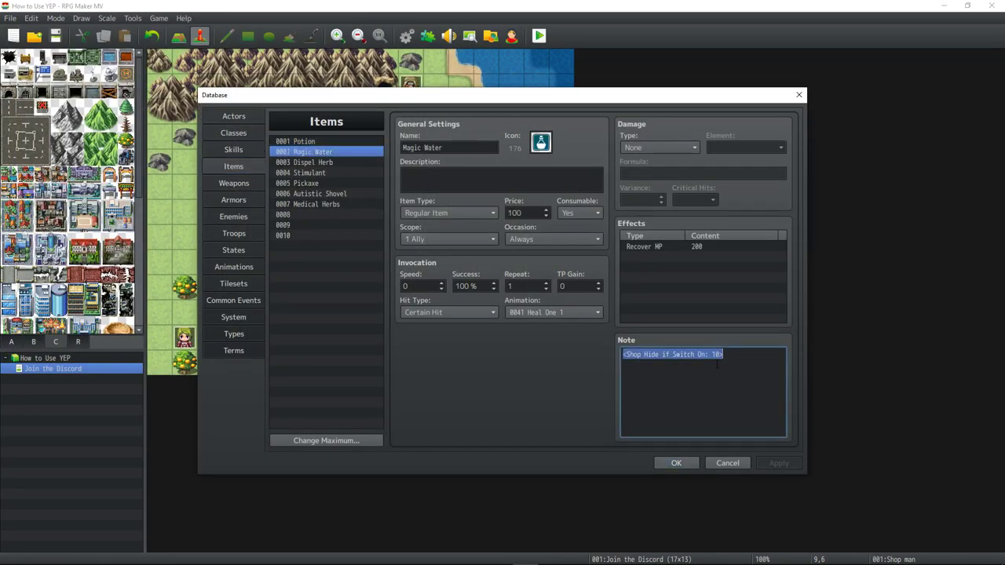
pyautogui.click(313, 151)
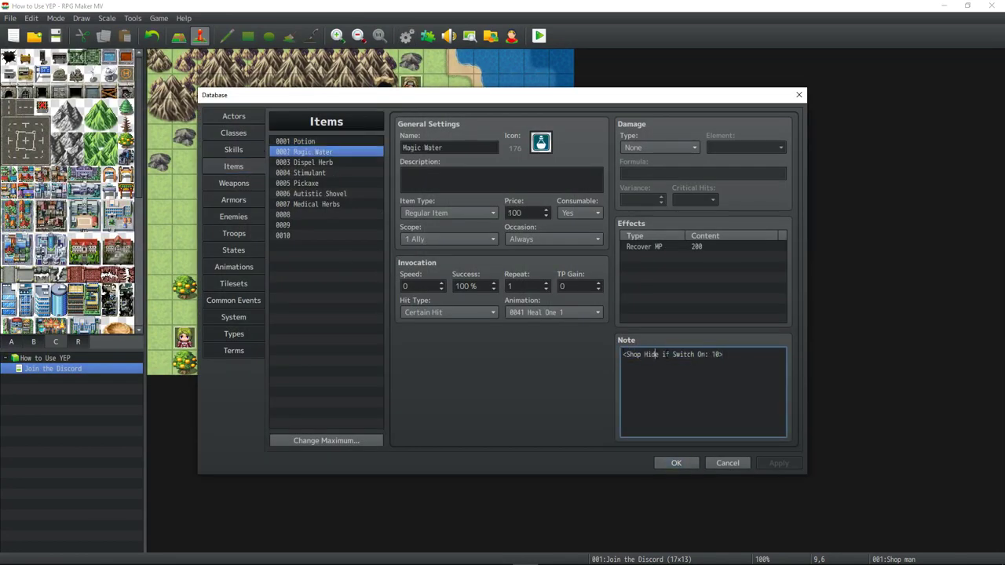
pyautogui.moveTo(726, 354); pyautogui.dragTo(617, 357)
pyautogui.hotkey('ctrl', 'c')
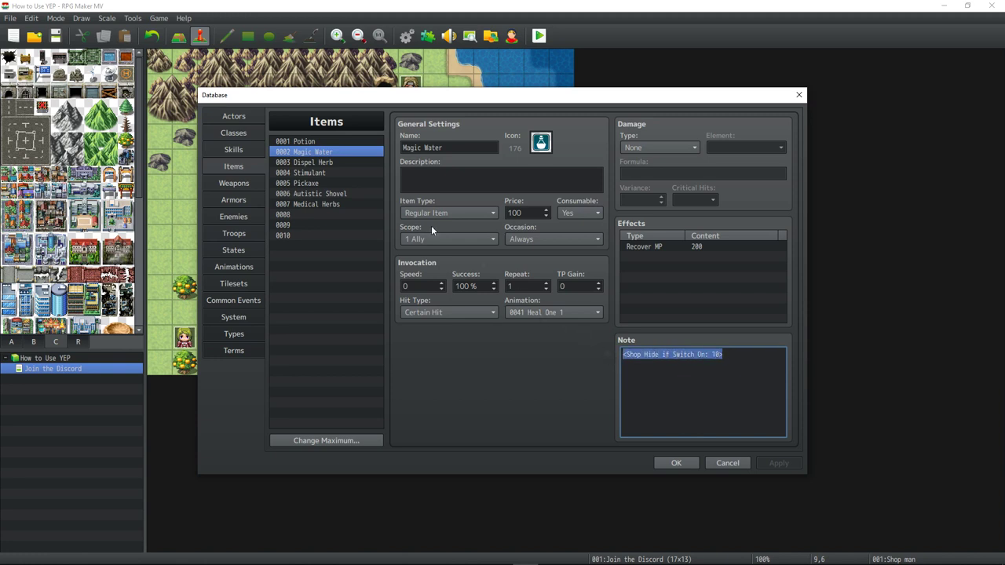
pyautogui.click(325, 142)
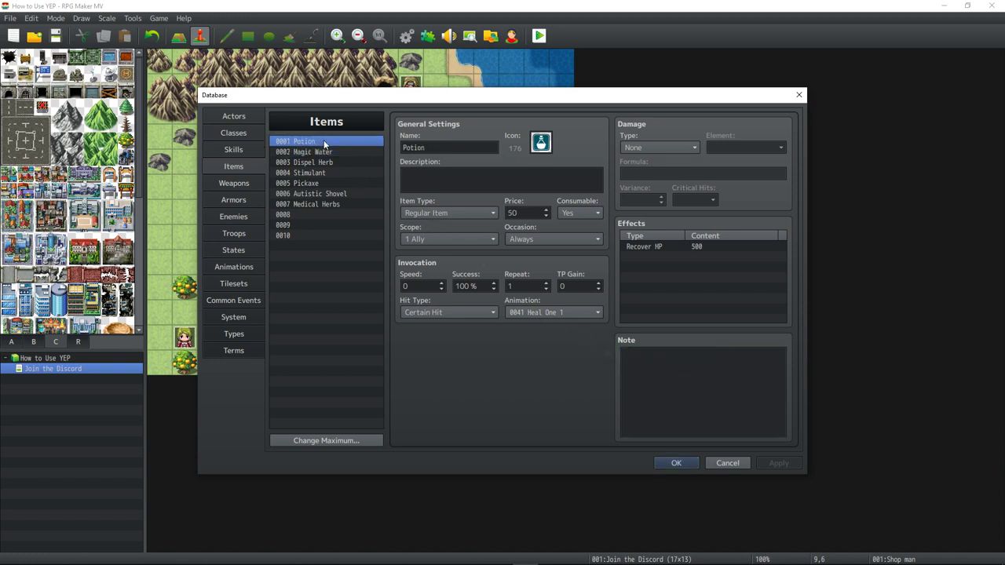
pyautogui.click(727, 350)
pyautogui.hotkey('ctrl', 'v')
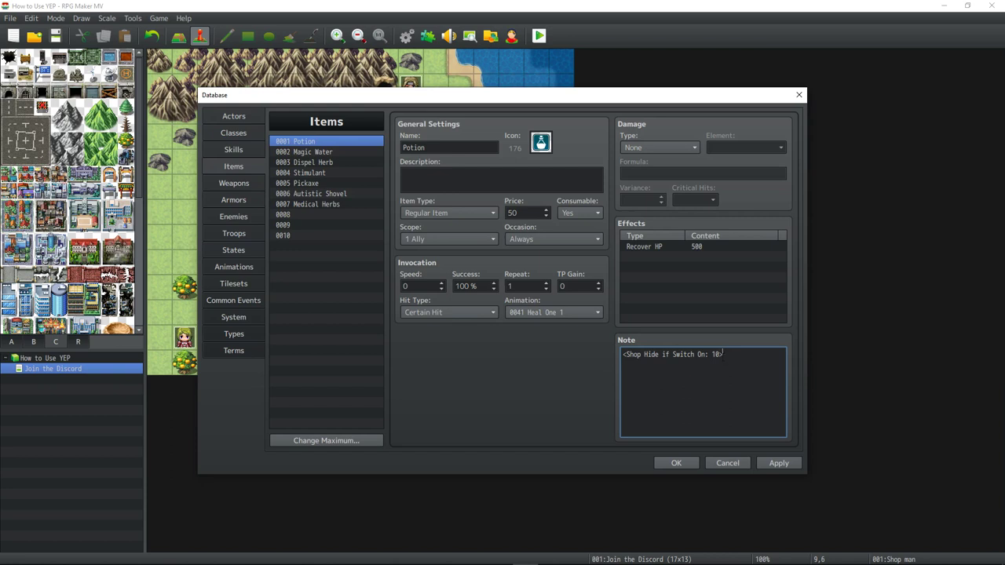
# - Check the notetags of Magic Water, Dispel Herb and Potion, and confirm the database changes
pyautogui.click(332, 151)
pyautogui.click(332, 161)
pyautogui.click(335, 150)
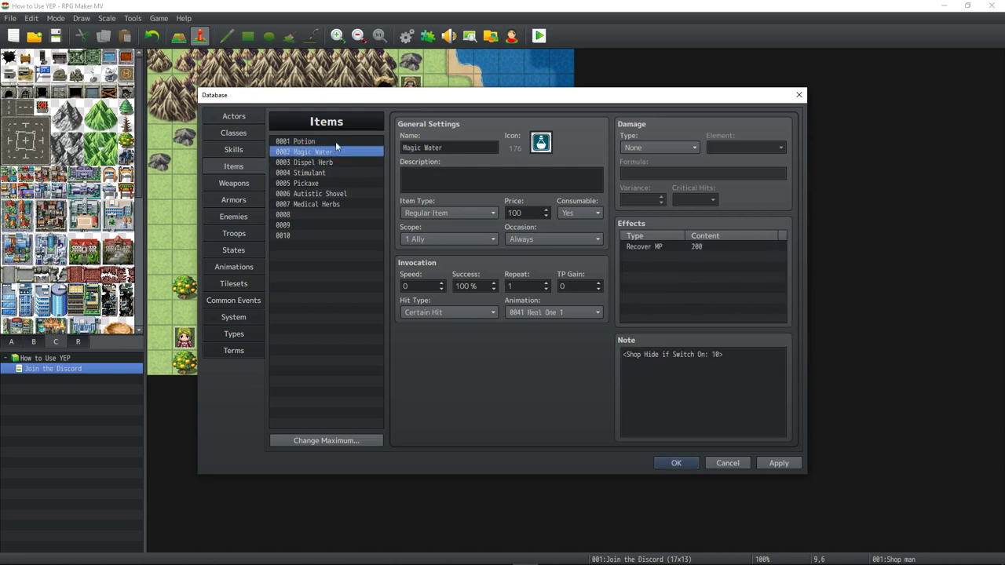
pyautogui.click(335, 142)
pyautogui.click(333, 150)
pyautogui.tripleClick(662, 353)
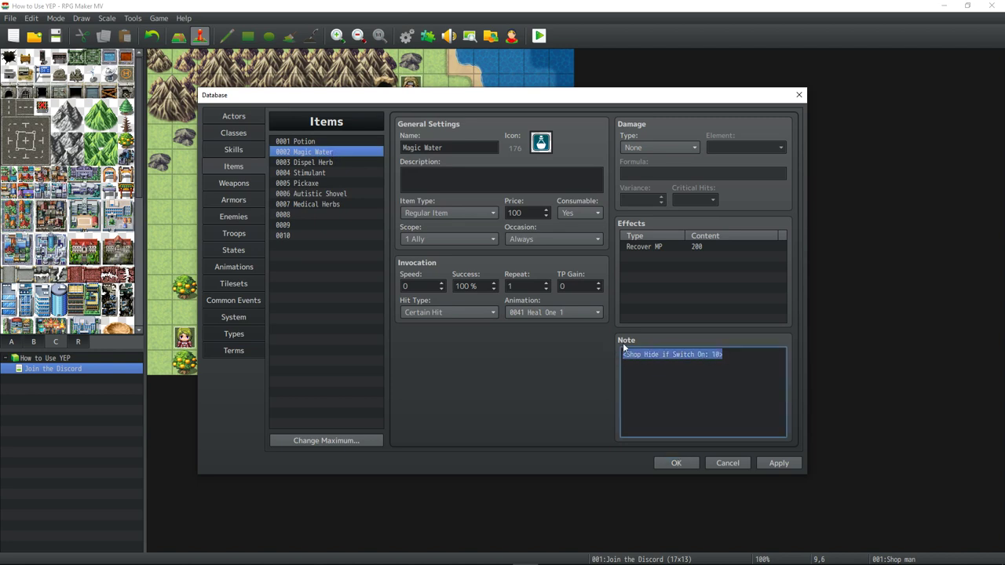
pyautogui.click(675, 463)
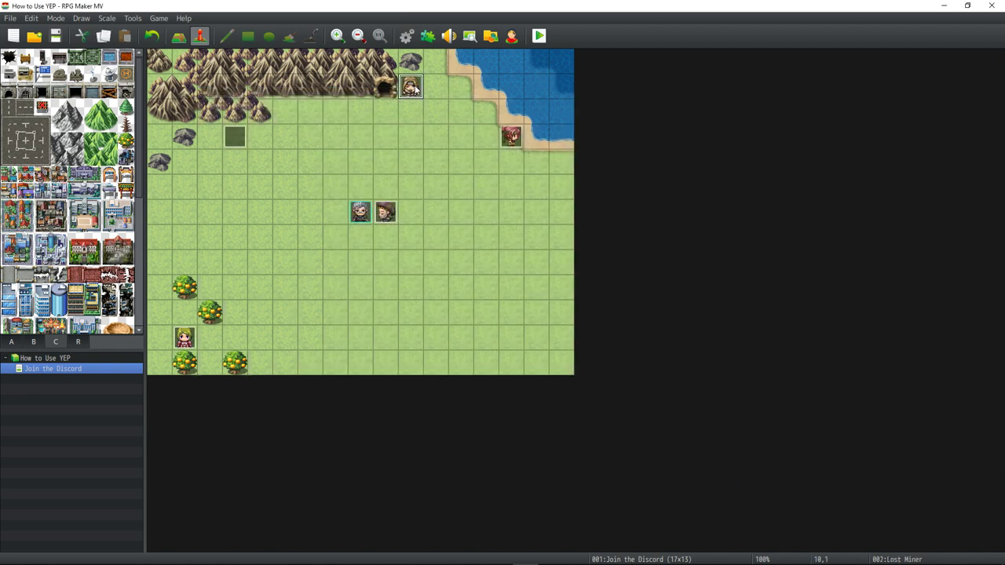
# - Inspect the Lost Miner event's Control Switches command and its switch list, then leave both without changes and close the event
pyautogui.doubleClick(386, 211)
pyautogui.click(508, 206)
pyautogui.click(508, 195)
pyautogui.rightClick(508, 195)
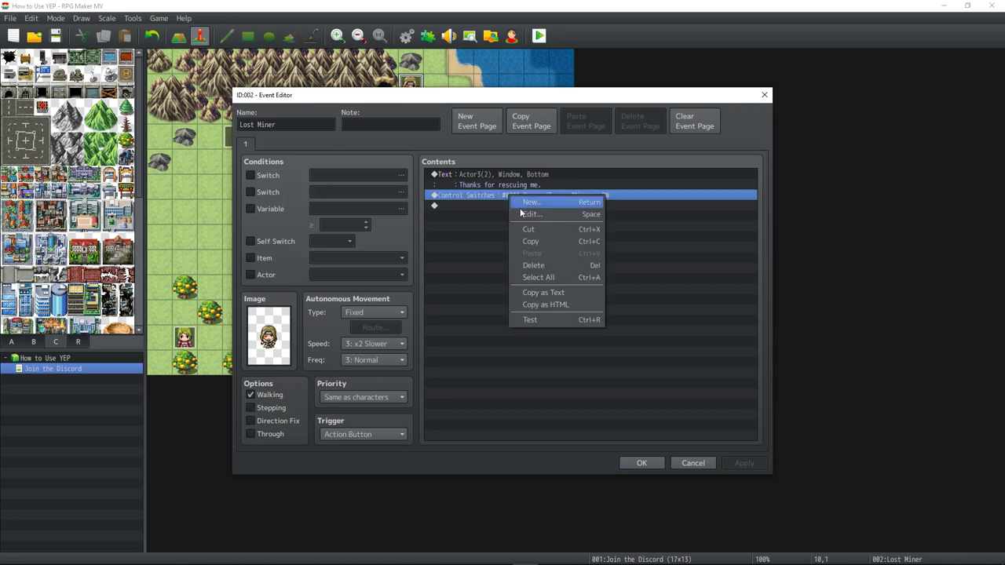
pyautogui.click(522, 202)
pyautogui.click(664, 275)
pyautogui.click(626, 282)
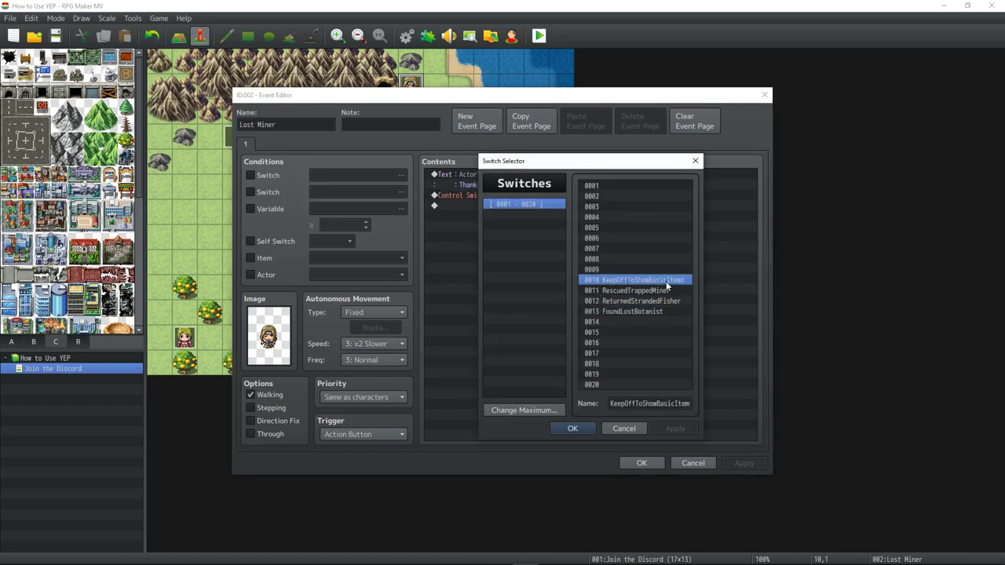
pyautogui.click(627, 424)
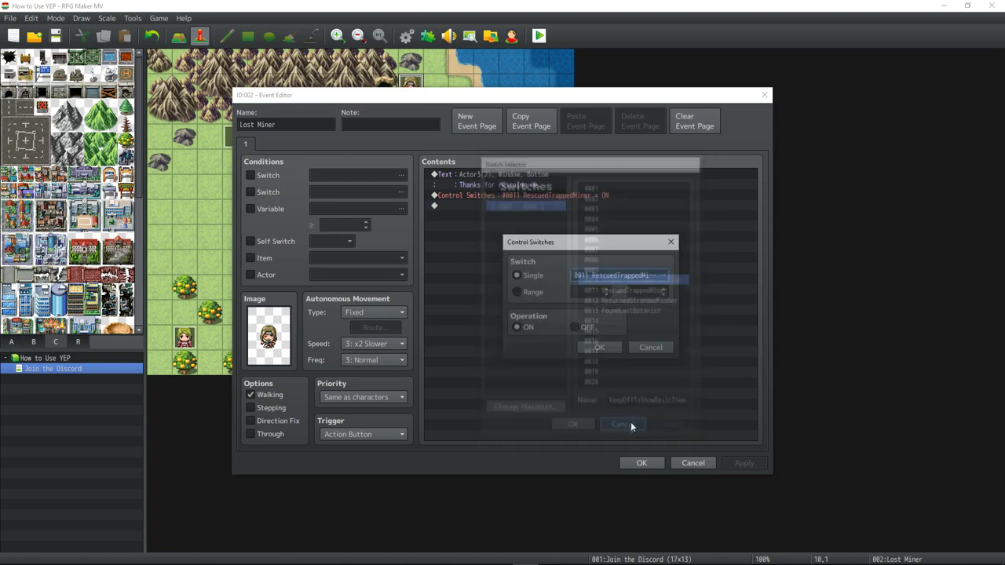
pyautogui.click(652, 348)
pyautogui.click(649, 460)
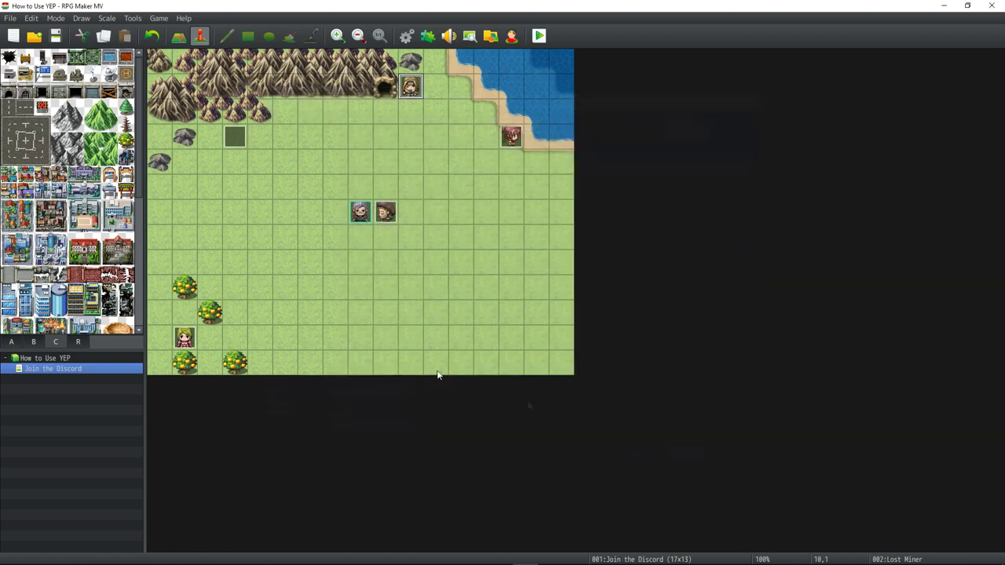
# - Open the Shop man event and review the merchandise in its Shop Processing command
pyautogui.doubleClick(384, 212)
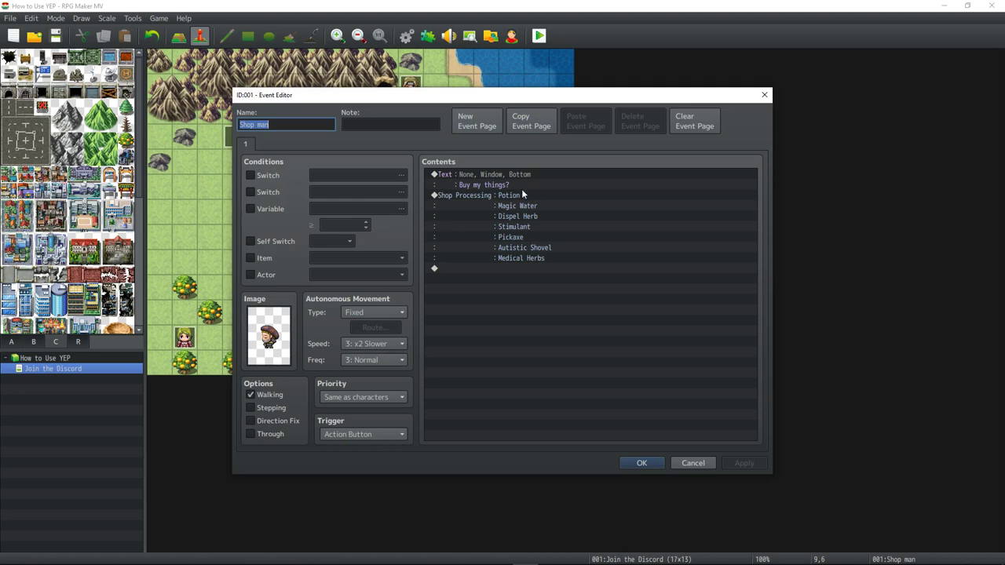
pyautogui.click(519, 197)
pyautogui.doubleClick(519, 197)
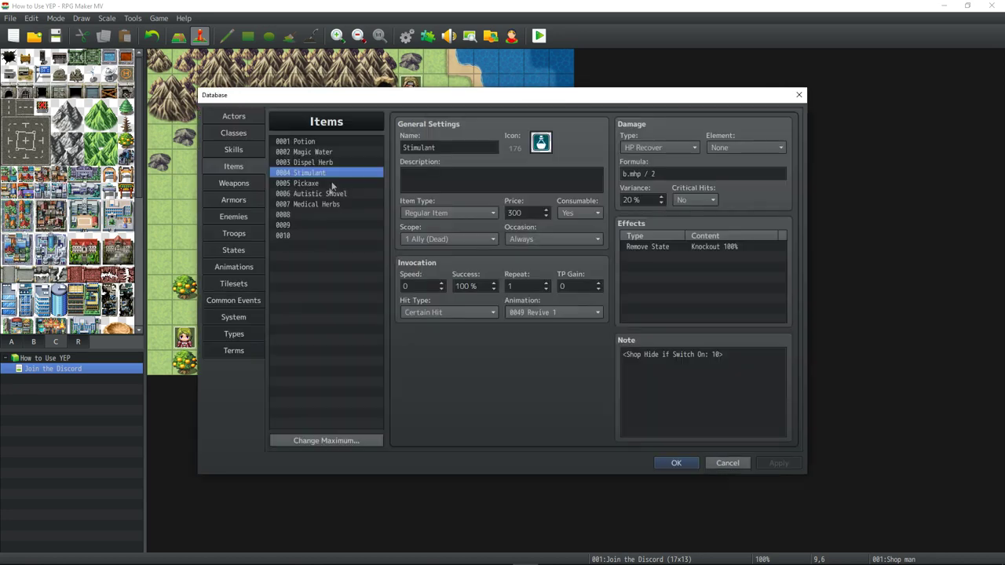
# - Examine the Pickaxe's <Shop Hide if Switch Off: 11> notetag in the item database, comparing it with the Stimulant's
pyautogui.click(329, 184)
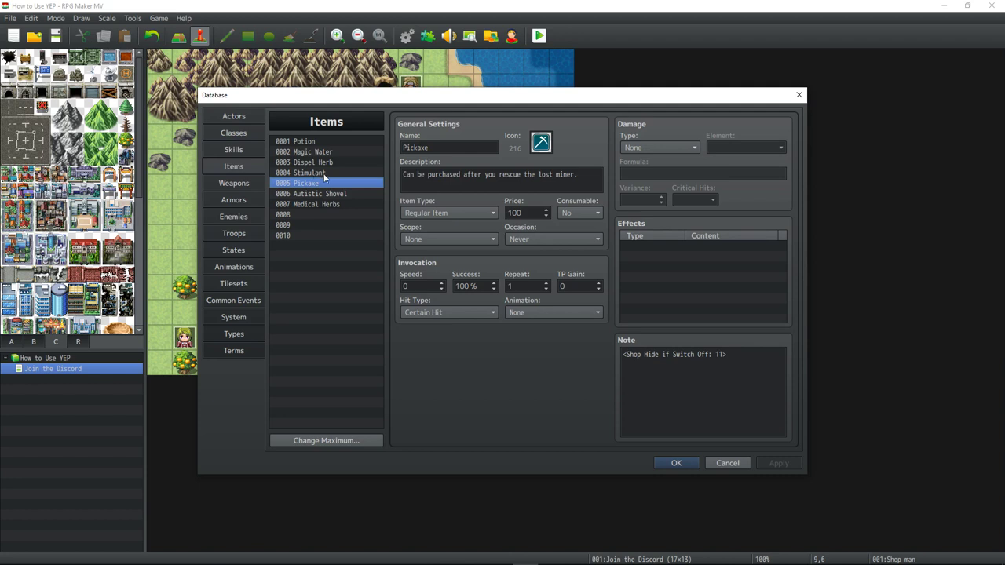
pyautogui.click(329, 172)
pyautogui.click(314, 183)
pyautogui.click(630, 363)
pyautogui.moveTo(629, 362); pyautogui.dragTo(727, 354)
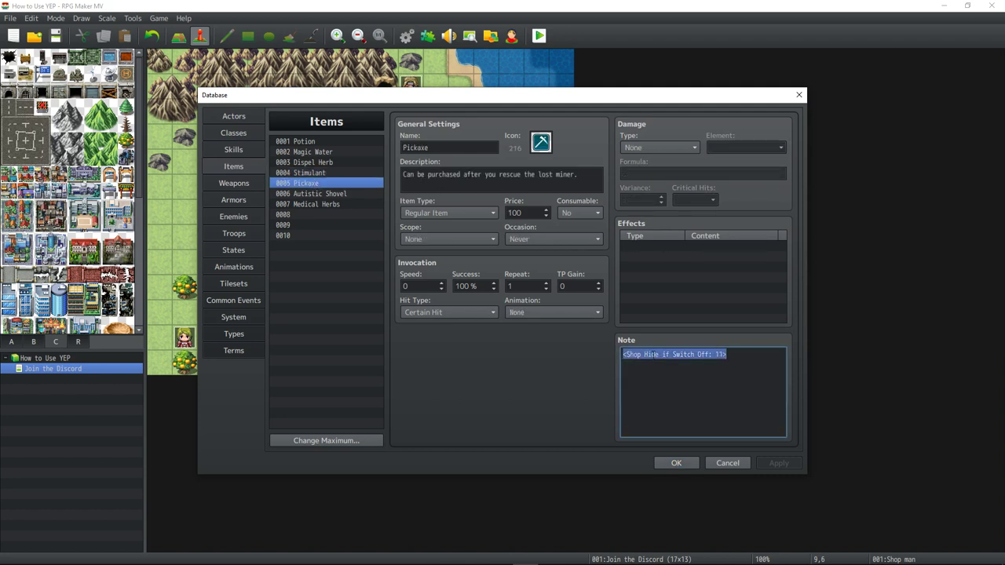
pyautogui.click(649, 354)
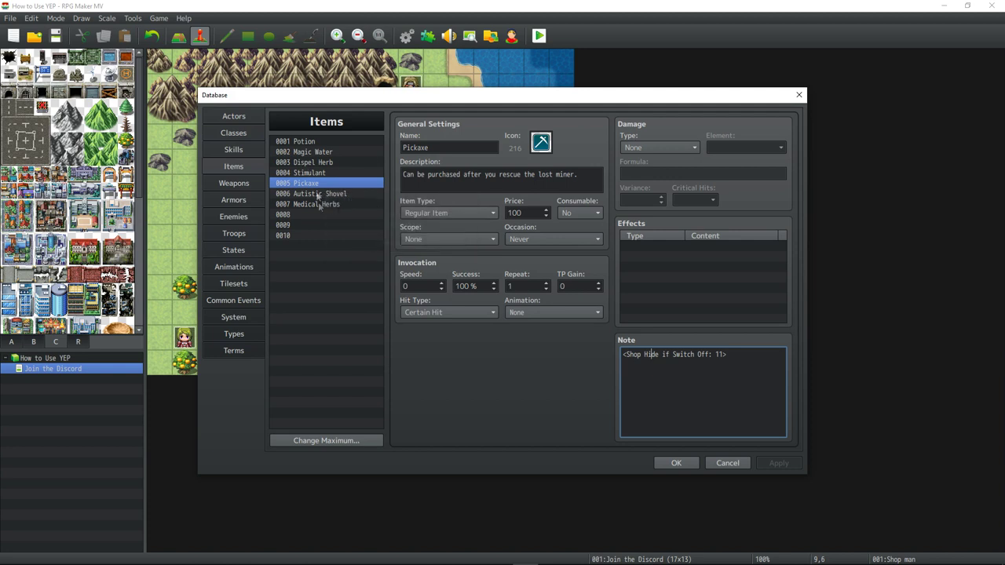
pyautogui.doubleClick(703, 354)
pyautogui.moveTo(734, 357); pyautogui.dragTo(644, 354)
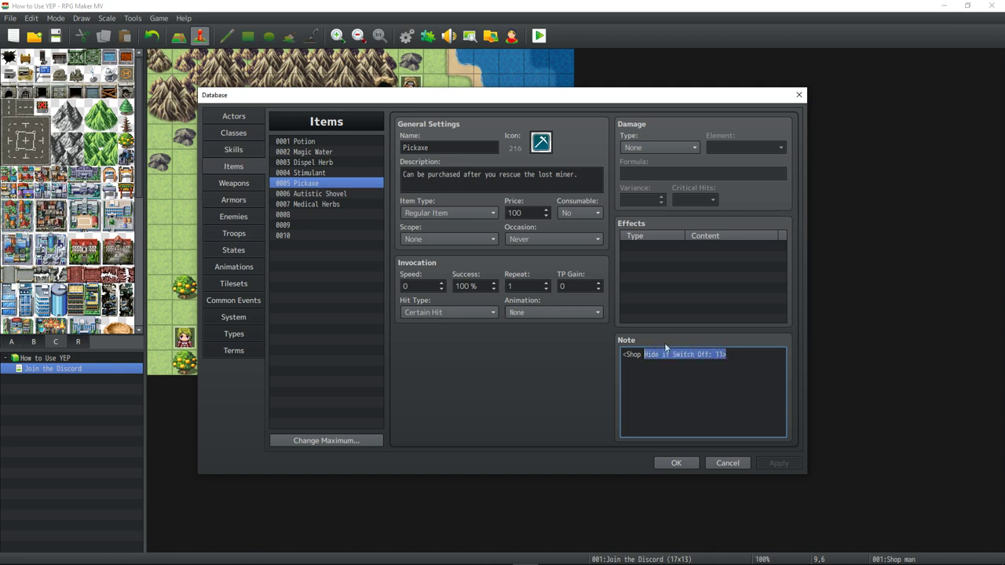
# - Examine the note of the shovel item for its Any Switch Off tag and Medical Herbs for its All Switches Off tag
pyautogui.click(345, 195)
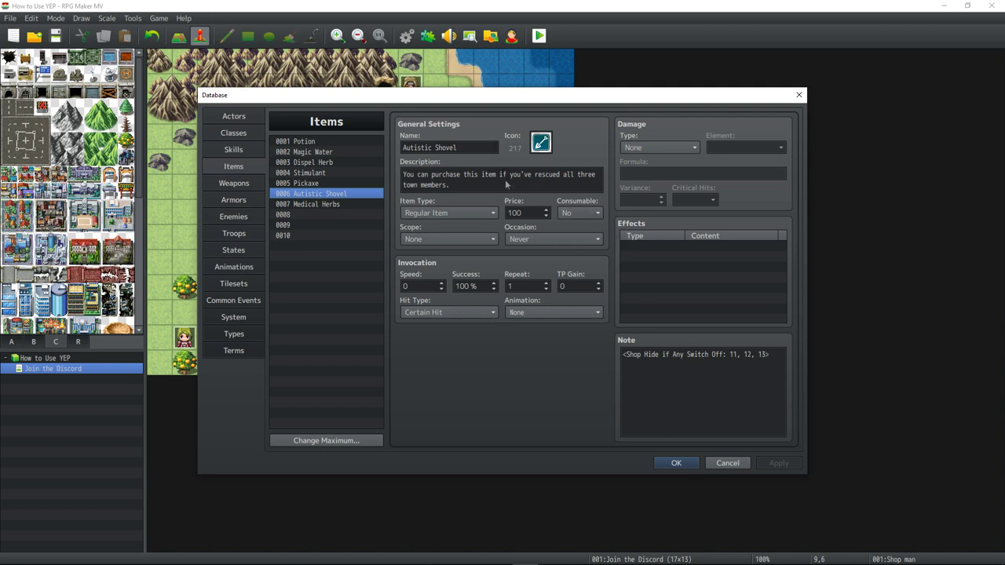
pyautogui.click(628, 351)
pyautogui.click(636, 354)
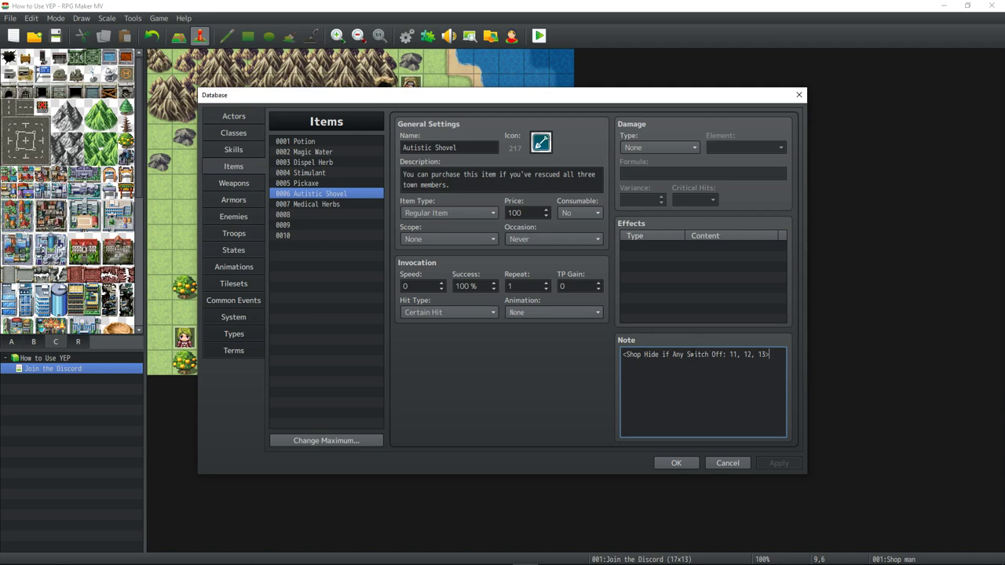
pyautogui.click(329, 205)
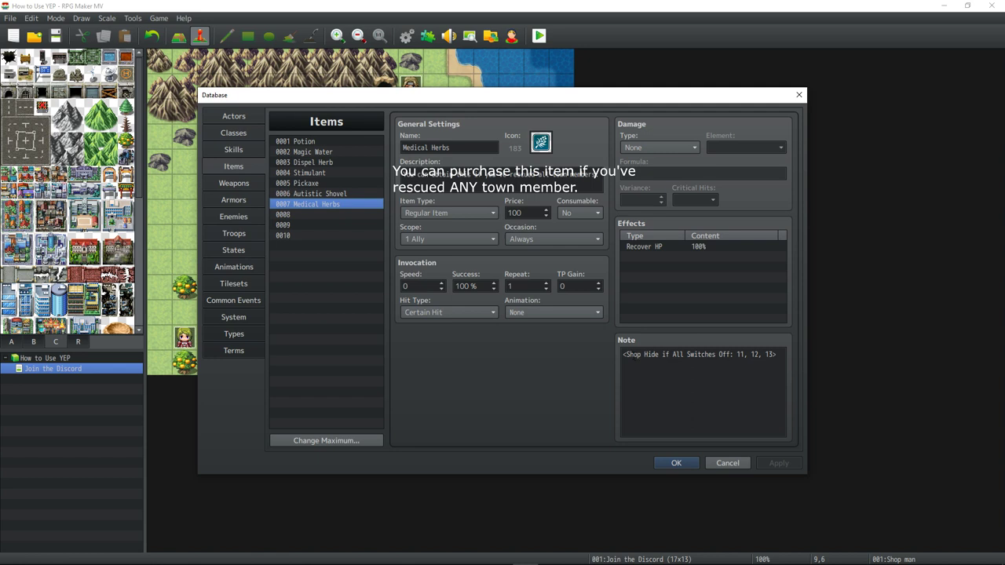
pyautogui.press('Tab')
pyautogui.press('End')
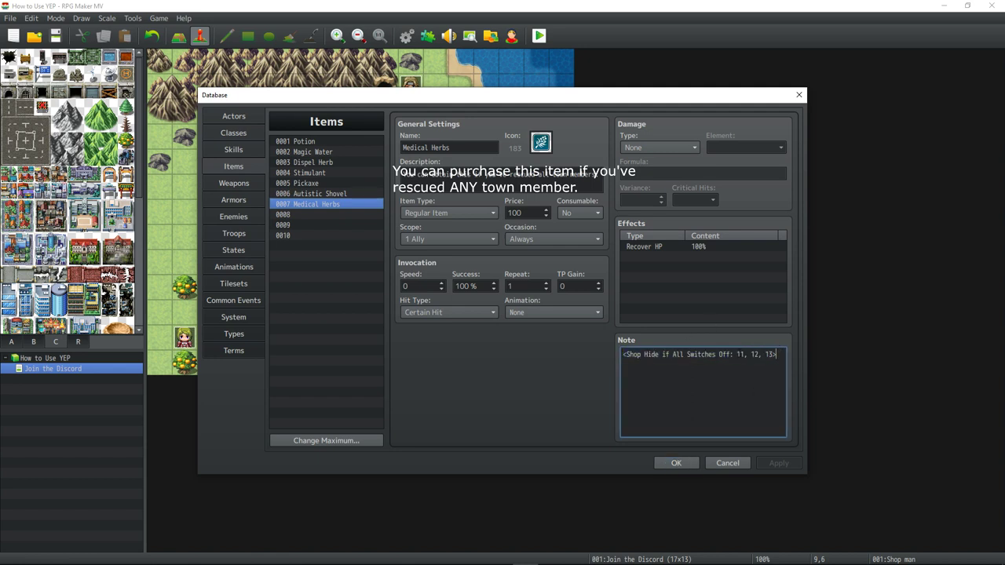
# - Compare the Pickaxe and shovel notetags with the Medical Herbs notetag for switches 11, 12 and 13, and confirm the database
pyautogui.click(324, 194)
pyautogui.click(325, 183)
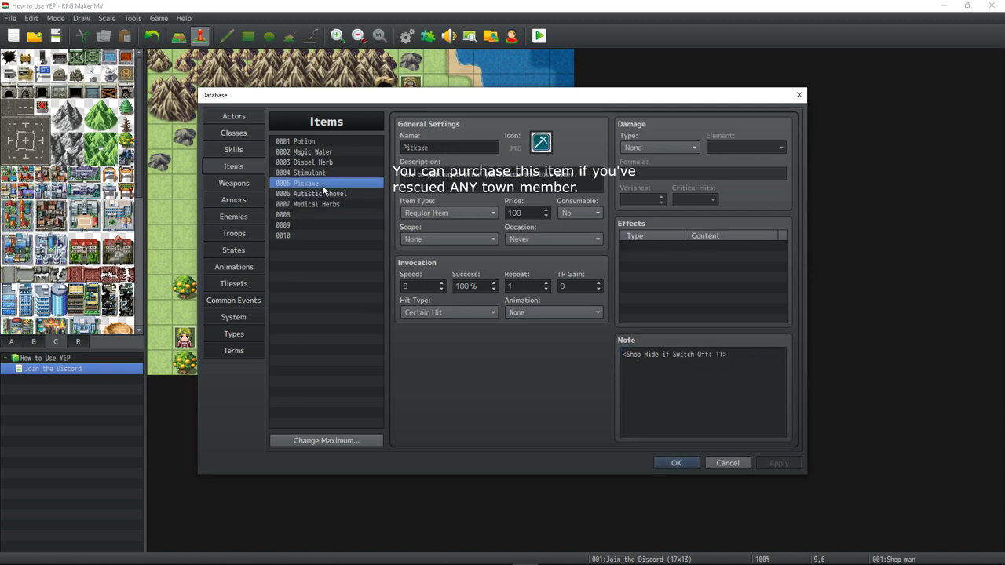
pyautogui.click(325, 204)
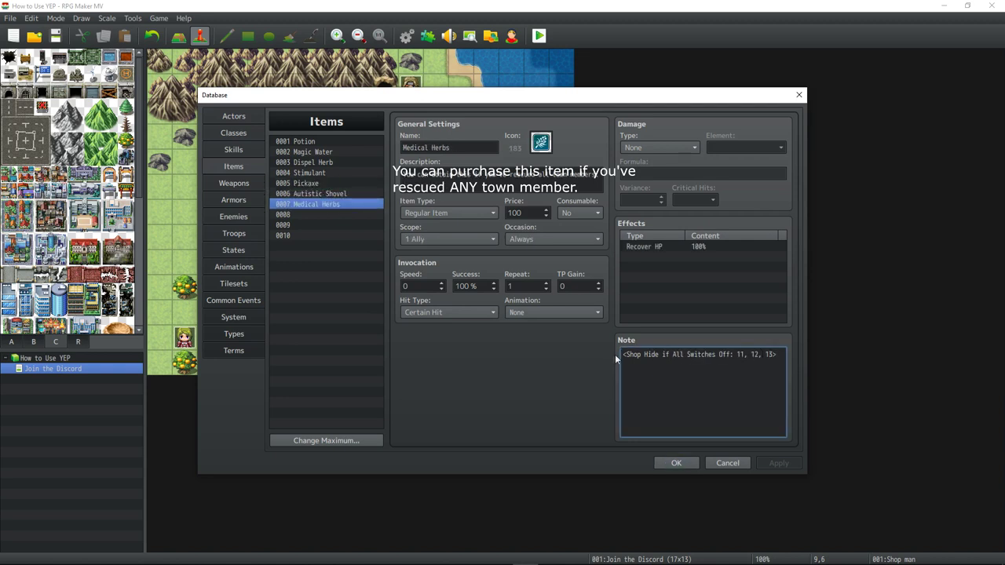
pyautogui.click(461, 148)
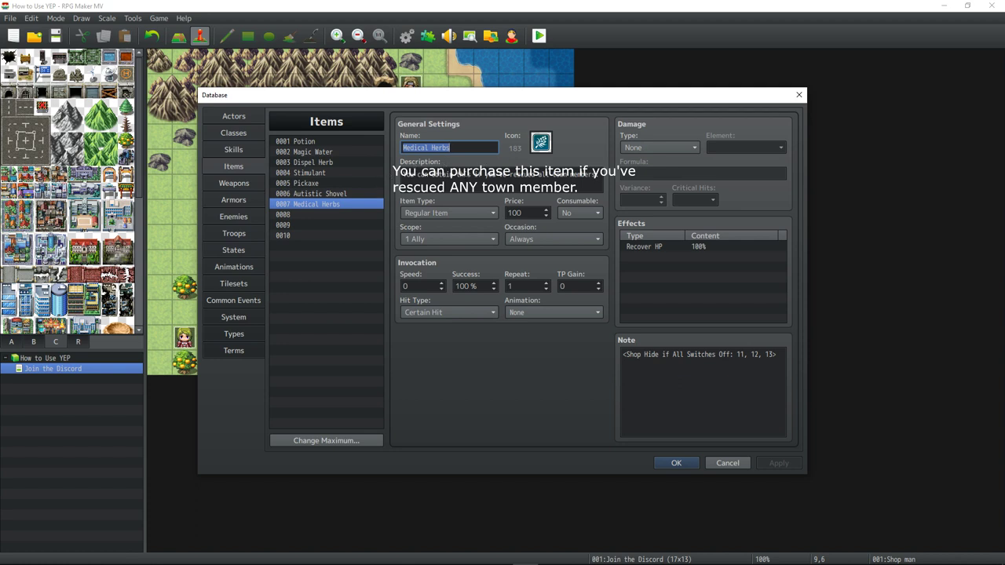
pyautogui.click(703, 393)
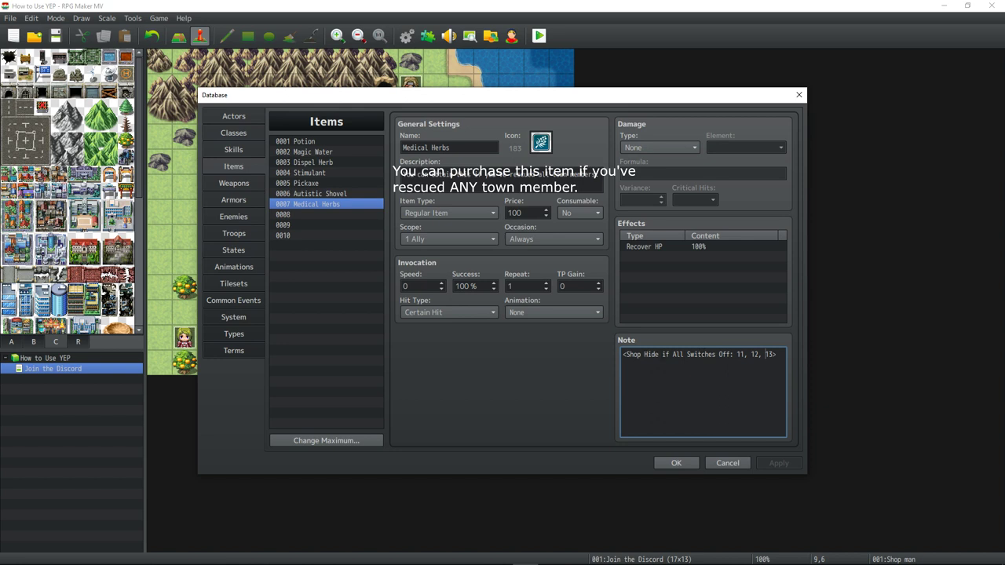
pyautogui.moveTo(672, 354); pyautogui.dragTo(689, 354)
pyautogui.click(689, 354)
pyautogui.click(674, 463)
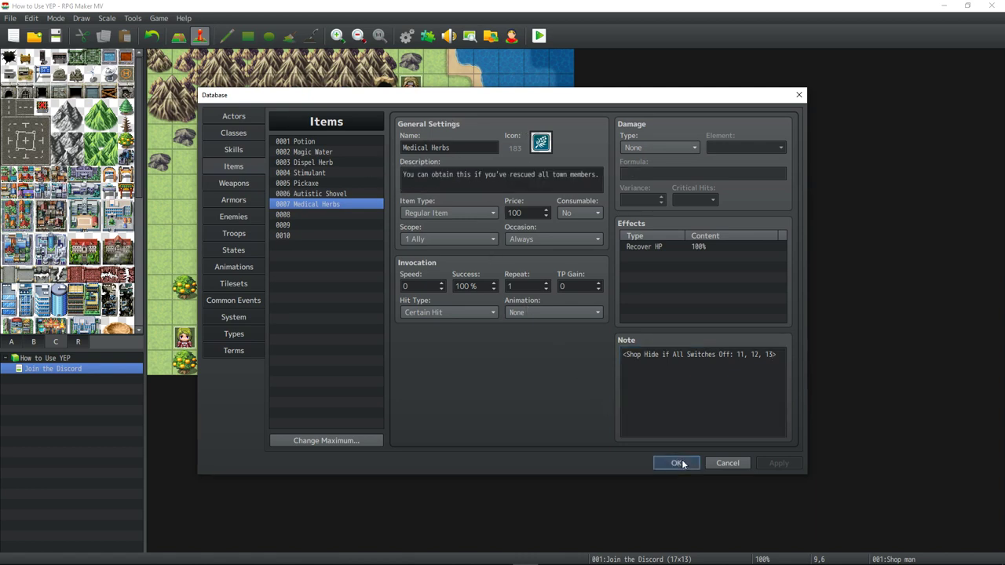
# - Save the project, launch a playtest in a maximized window, and start a new game
pyautogui.click(54, 36)
pyautogui.click(539, 35)
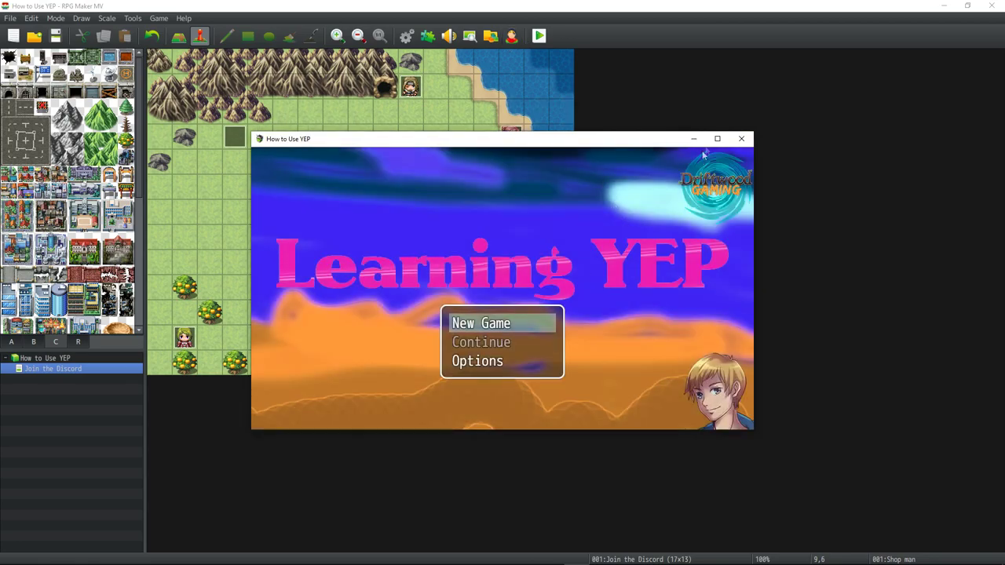
pyautogui.doubleClick(571, 142)
pyautogui.click(488, 353)
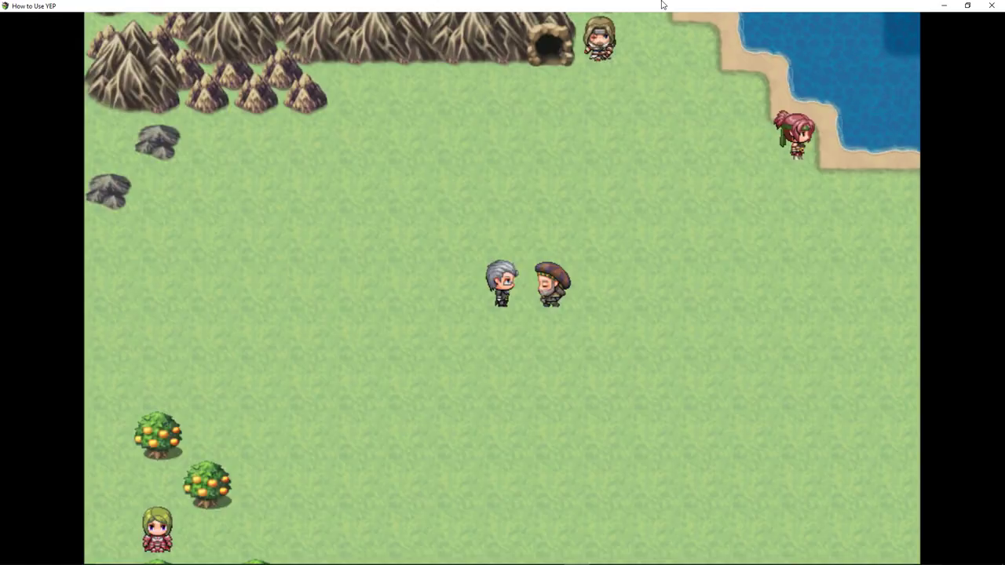
# - Talk to the shopkeeper, check which items the Buy list offers, and leave the shop
pyautogui.press('Return')
pyautogui.press('Return')
pyautogui.press('Return')
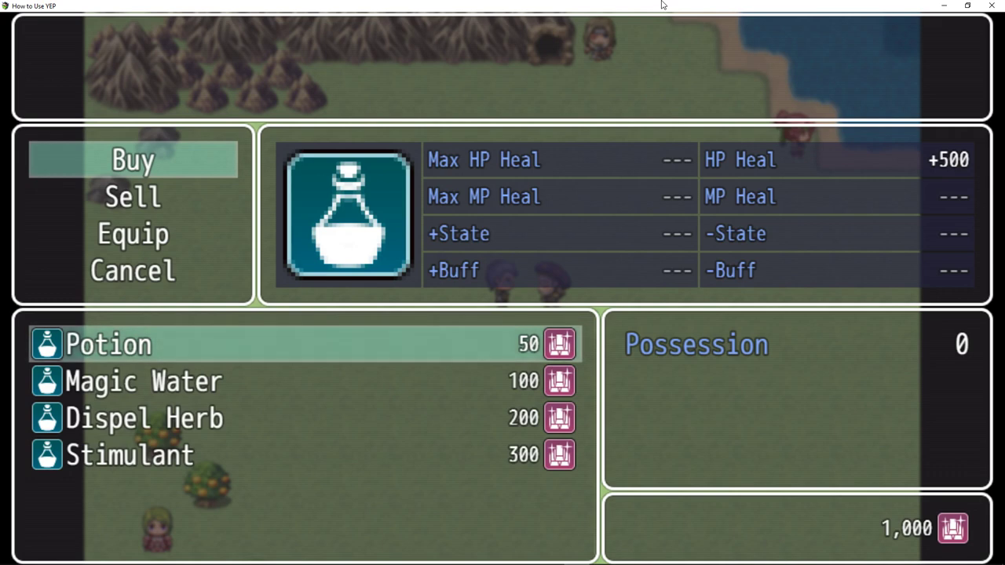
pyautogui.press('Down')
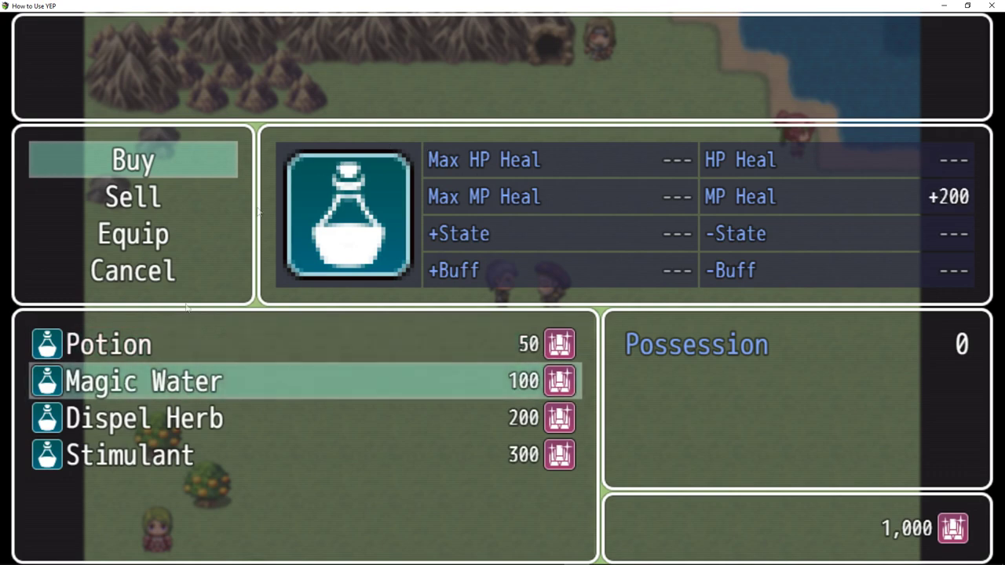
pyautogui.press('Escape')
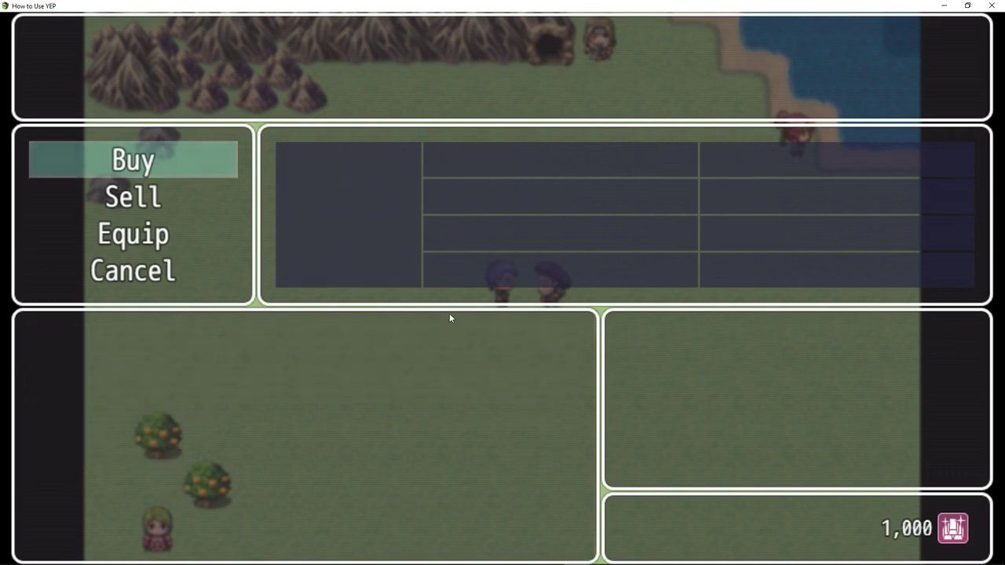
pyautogui.press('Escape')
# - Walk to the green-haired character among the fruit trees and talk to her to complete her rescue
pyautogui.press('Down')
pyautogui.press('Left')
pyautogui.press('Down')
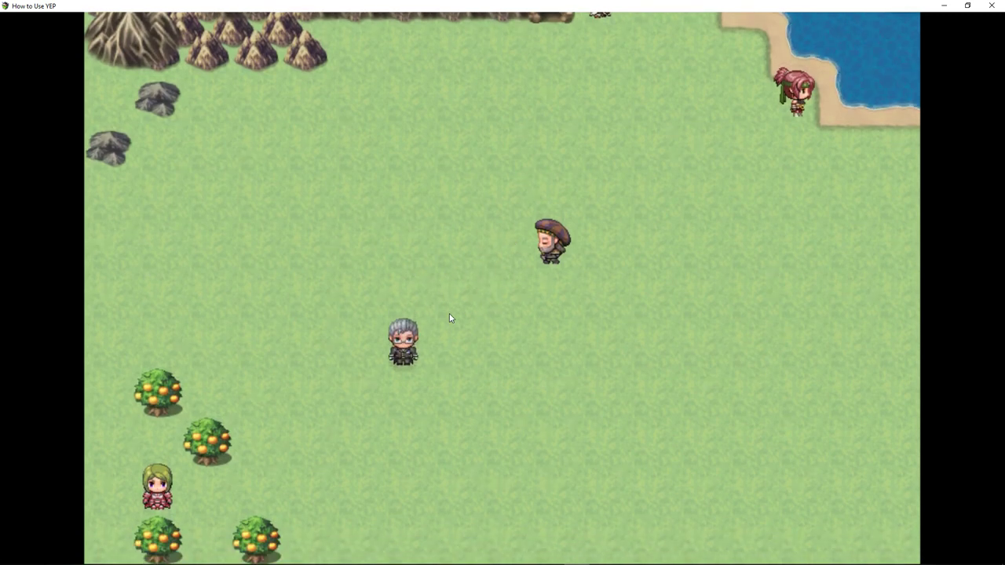
pyautogui.press('Left')
pyautogui.press('Left')
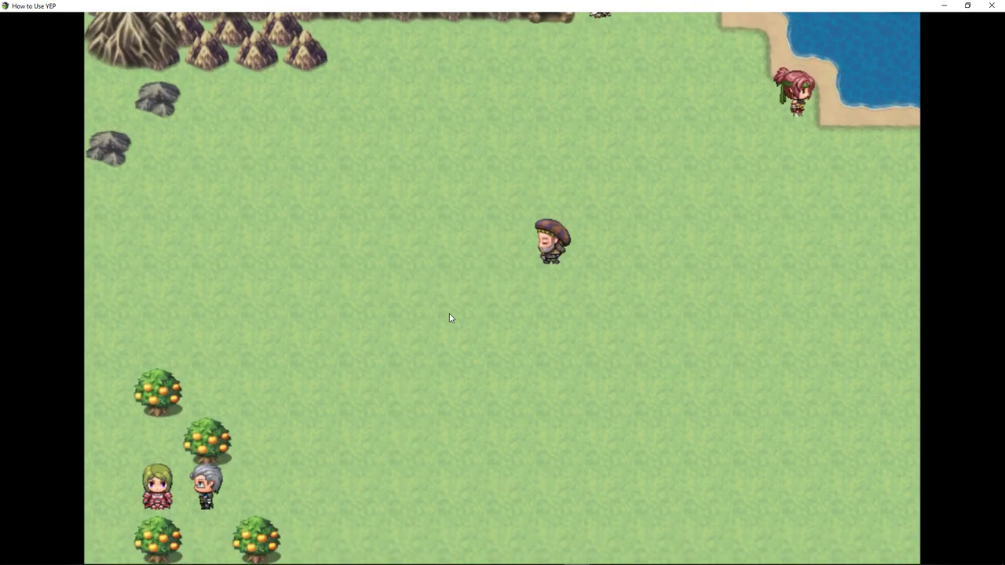
pyautogui.press('Return')
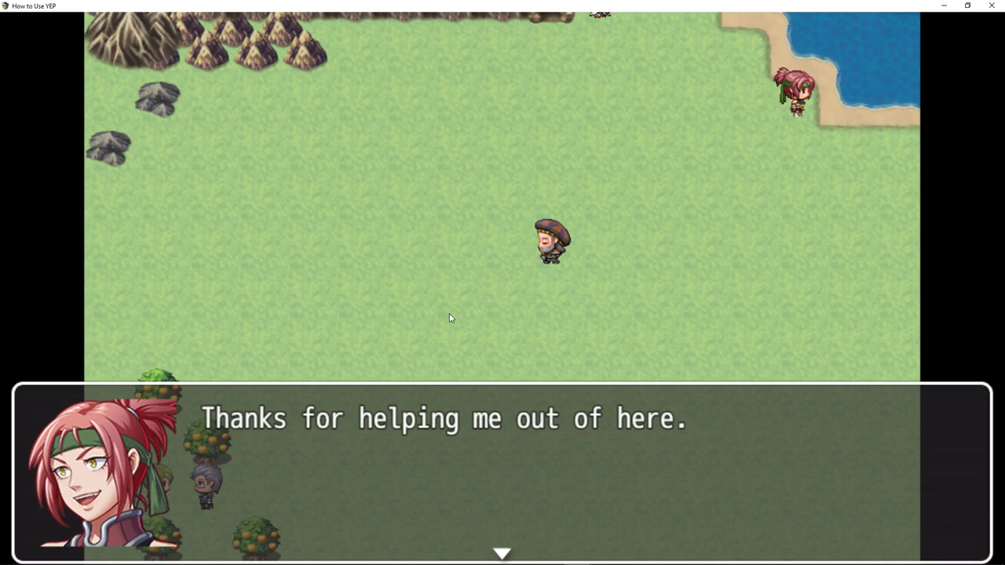
pyautogui.press('Return')
# - Walk the player character back to stand directly beside the shopkeeper
pyautogui.press('Right')
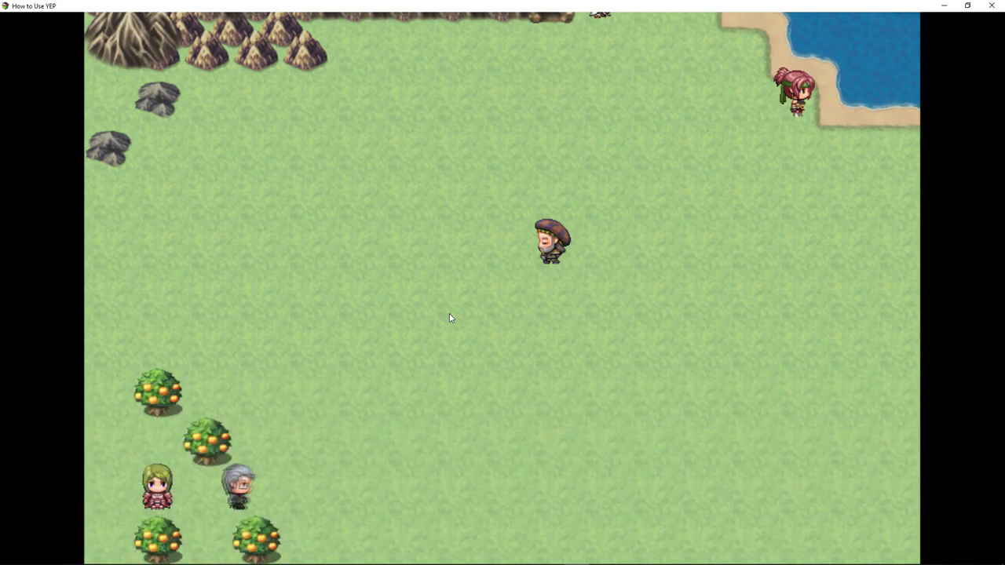
pyautogui.press('Up')
pyautogui.press('Up')
pyautogui.press('Up')
pyautogui.press('Up')
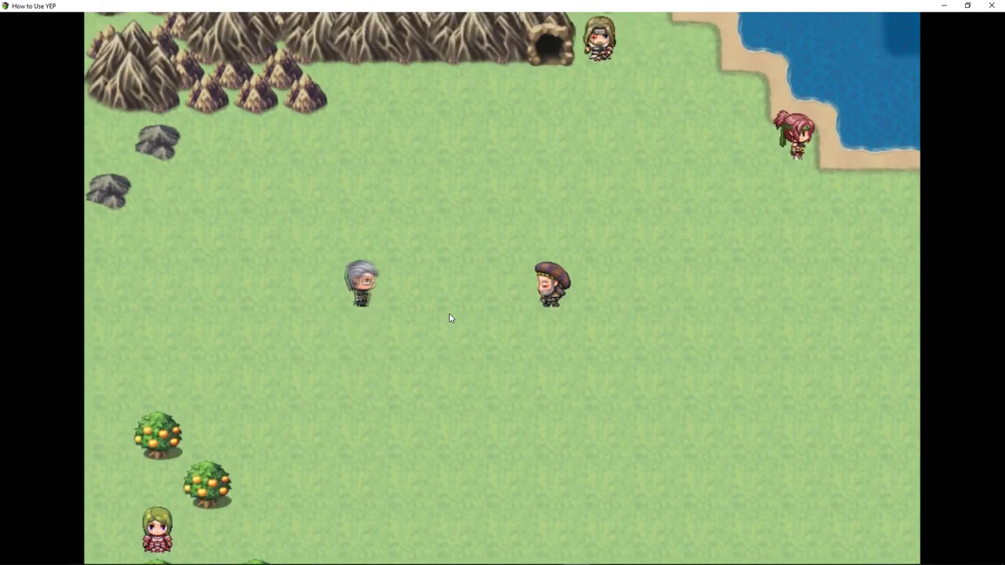
pyautogui.press('Right')
pyautogui.press('Right')
pyautogui.press('Right')
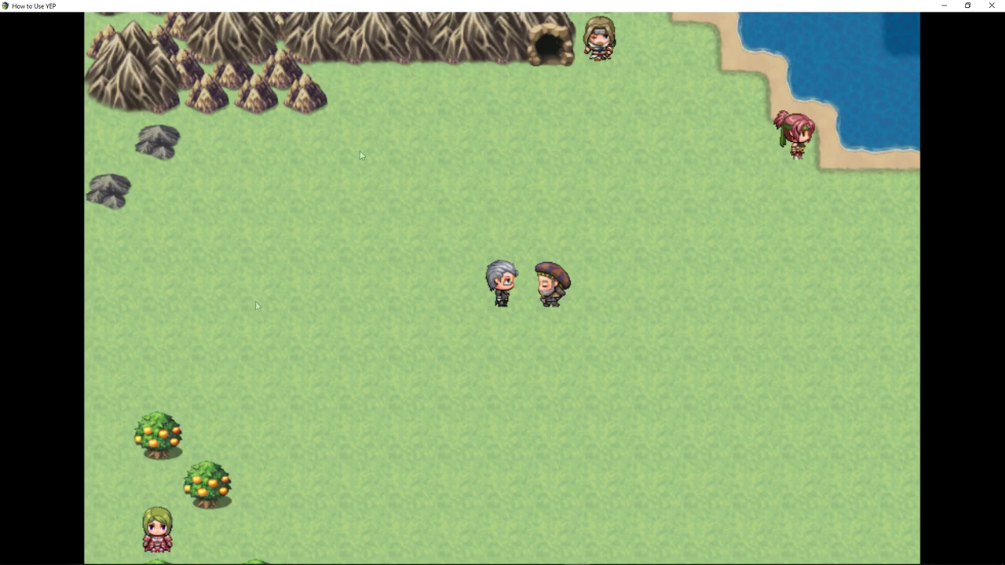
# - Open the shopkeeper's Buy list again and highlight Medical Herbs to read its description
pyautogui.press('Return')
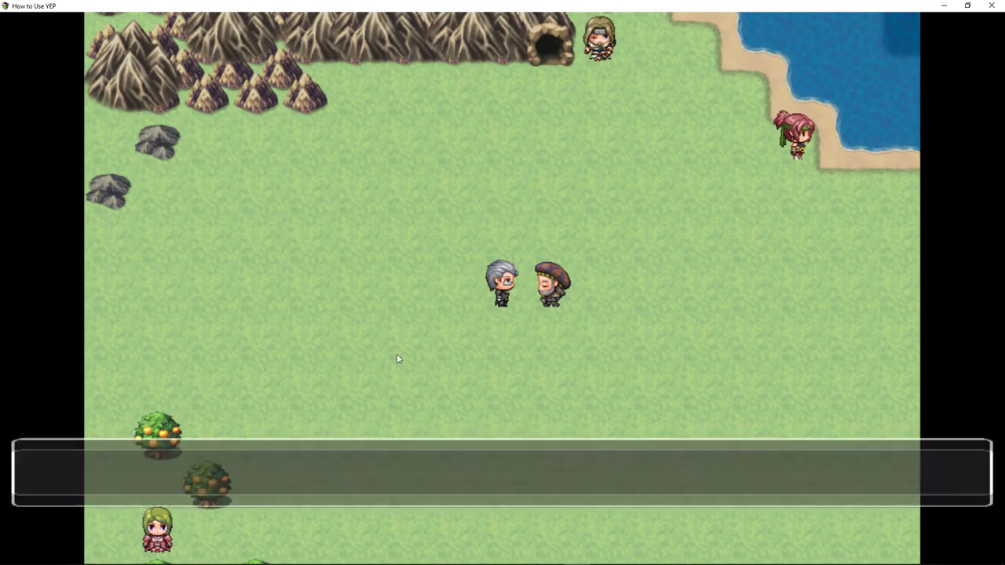
pyautogui.press('Return')
pyautogui.press('Return')
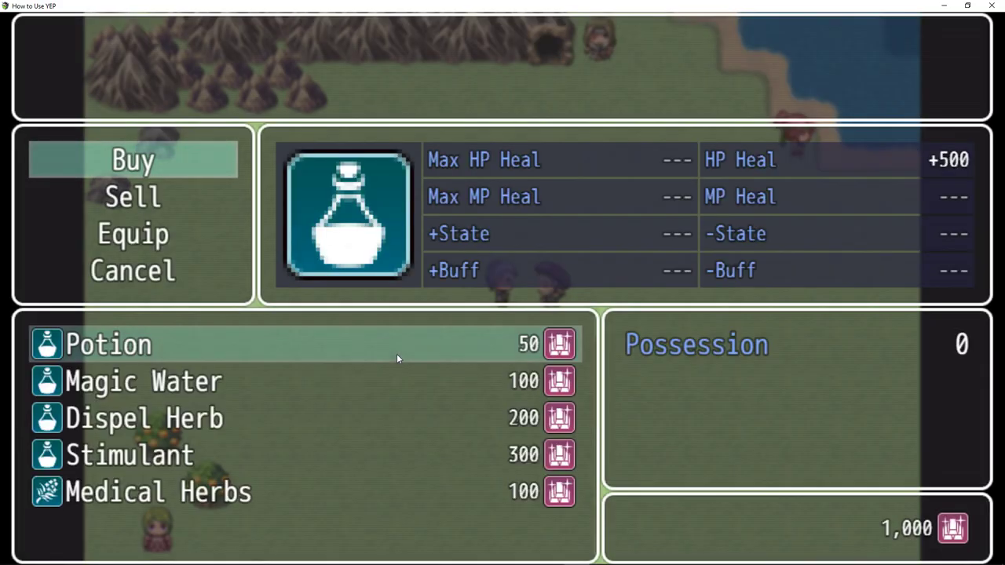
pyautogui.press('Down')
pyautogui.press('Down')
pyautogui.press('Down')
pyautogui.press('Down')
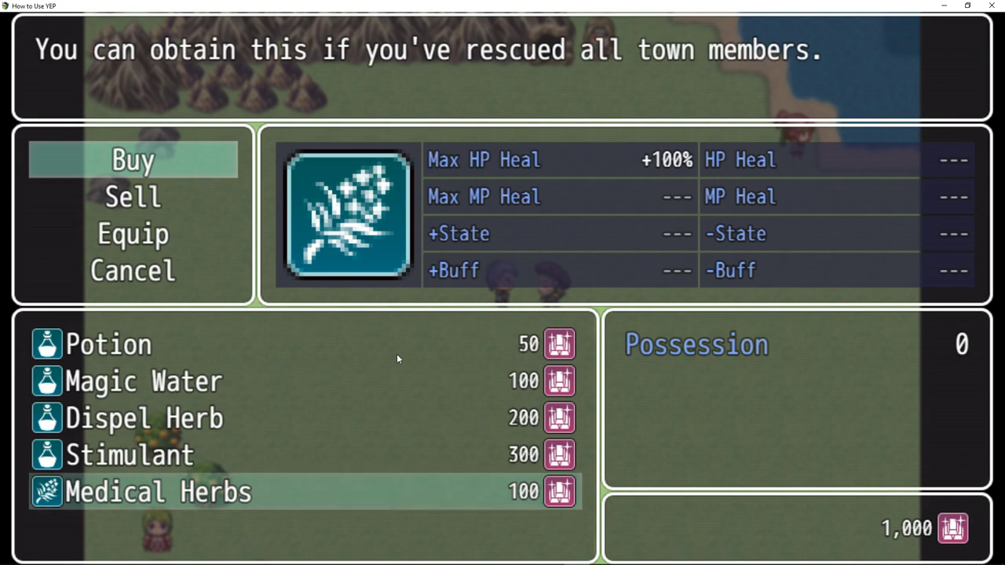
# - Leave the shop and talk to the lost miner beside the cave to complete his rescue
pyautogui.press('Escape')
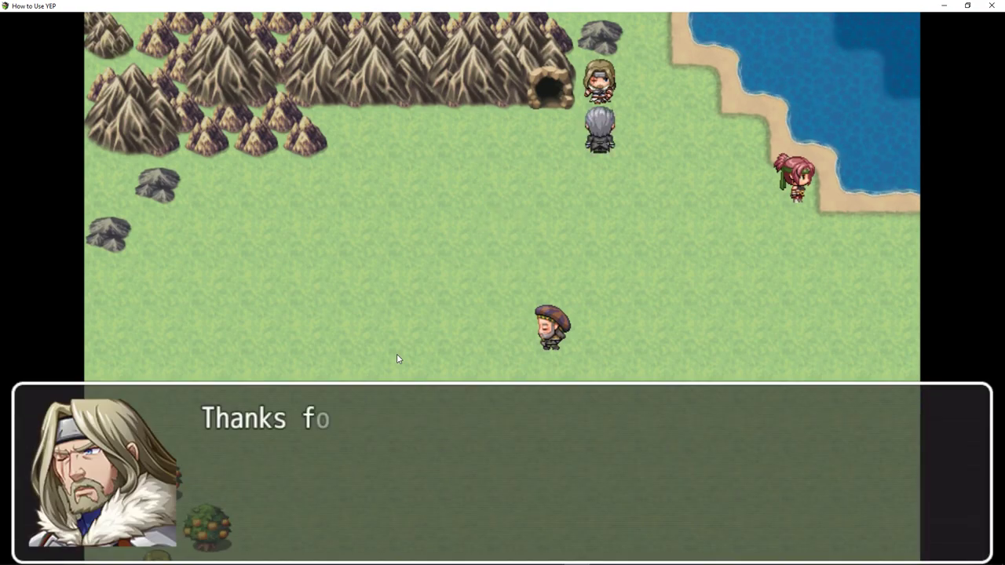
pyautogui.press('Return')
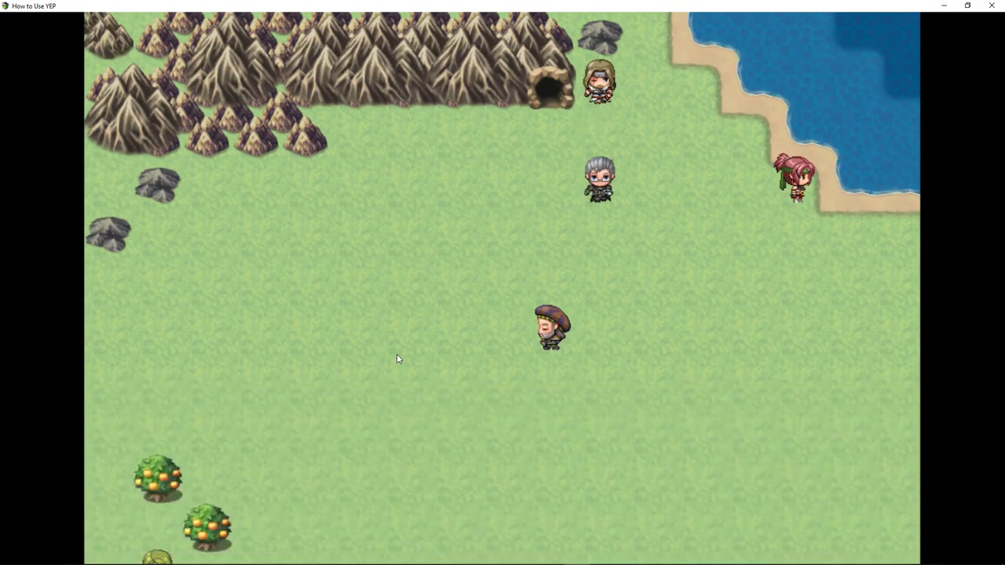
# - Return to the shopkeeper, open the Buy list, and read the descriptions of Pickaxe and Medical Herbs
pyautogui.press('Escape')
pyautogui.press('Escape')
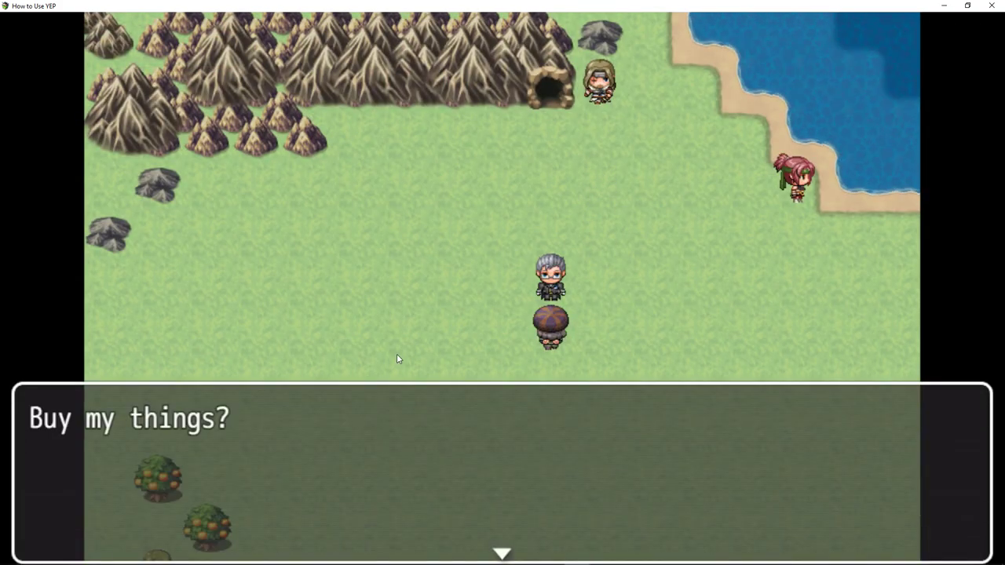
pyautogui.press('Return')
pyautogui.press('Return')
pyautogui.press('Down')
pyautogui.press('Down')
pyautogui.press('Down')
pyautogui.press('Down')
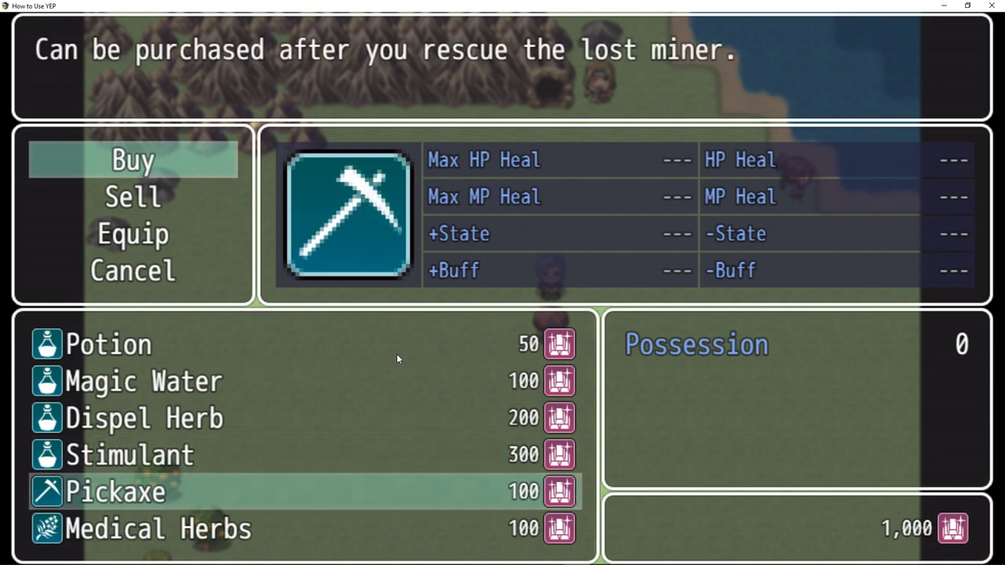
pyautogui.press('Down')
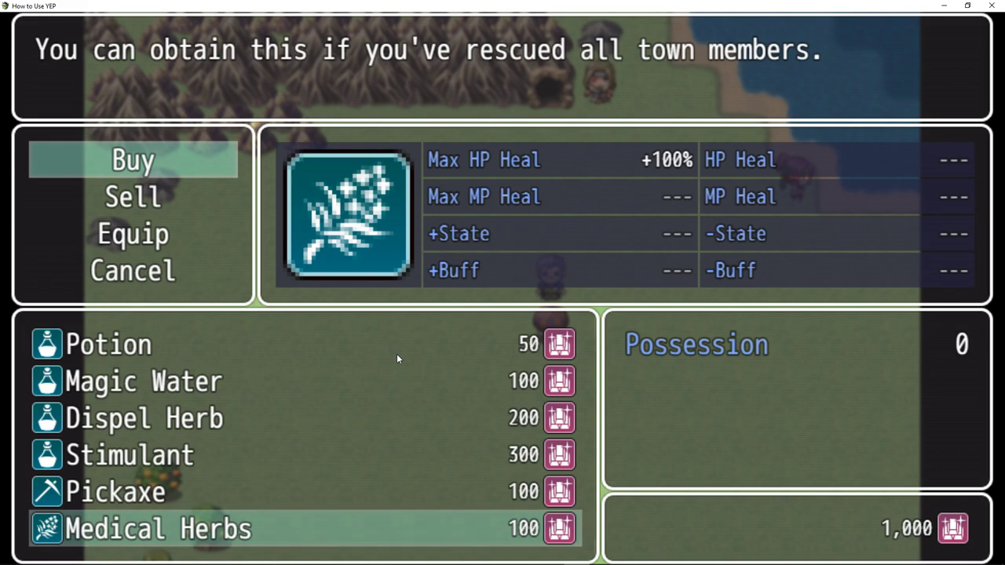
# - Leave the shop and talk to the red-haired character on the shore to complete her rescue
pyautogui.press('Escape')
pyautogui.press('Escape')
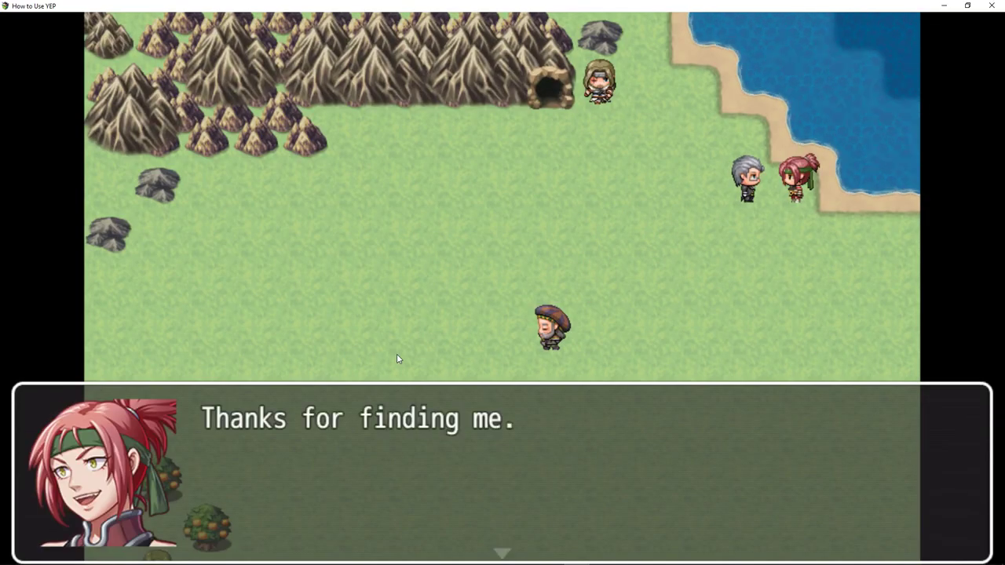
pyautogui.press('Return')
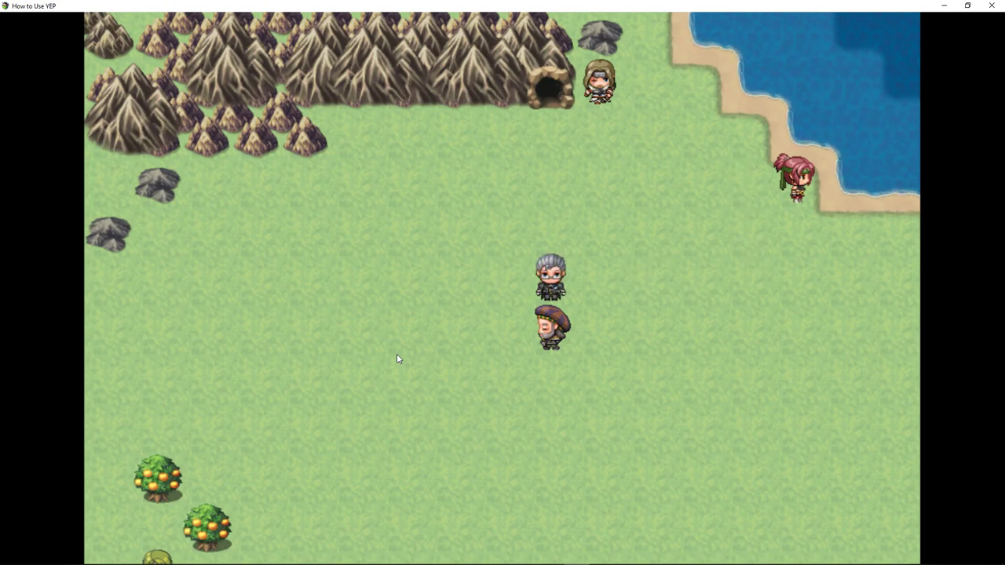
# - Talk to the shopkeeper again, open the Buy list and highlight the shovel to read its description
pyautogui.press('Return')
pyautogui.press('Down')
pyautogui.press('Down')
pyautogui.press('Down')
pyautogui.press('Down')
pyautogui.press('Down')
pyautogui.press('Down')
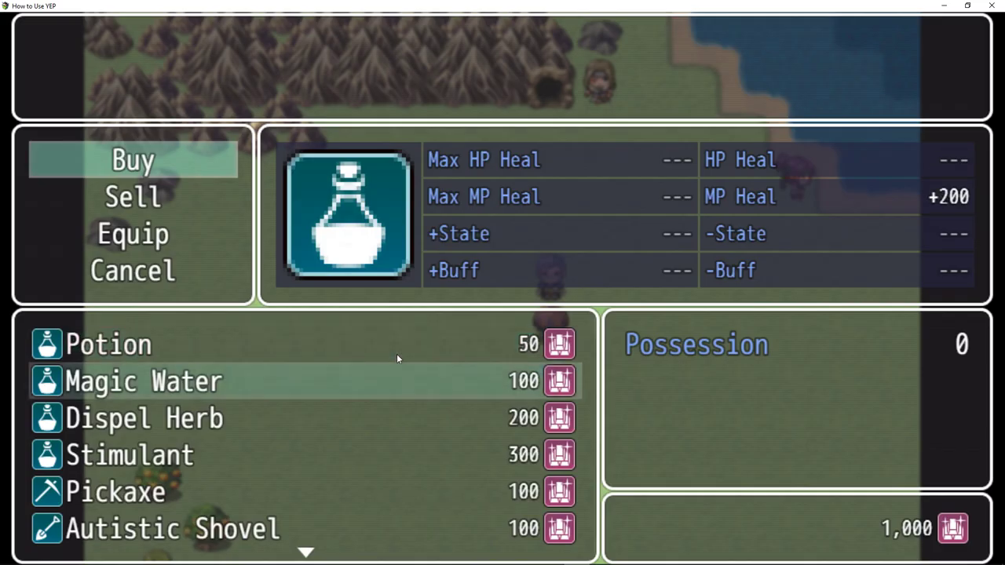
pyautogui.press('Up')
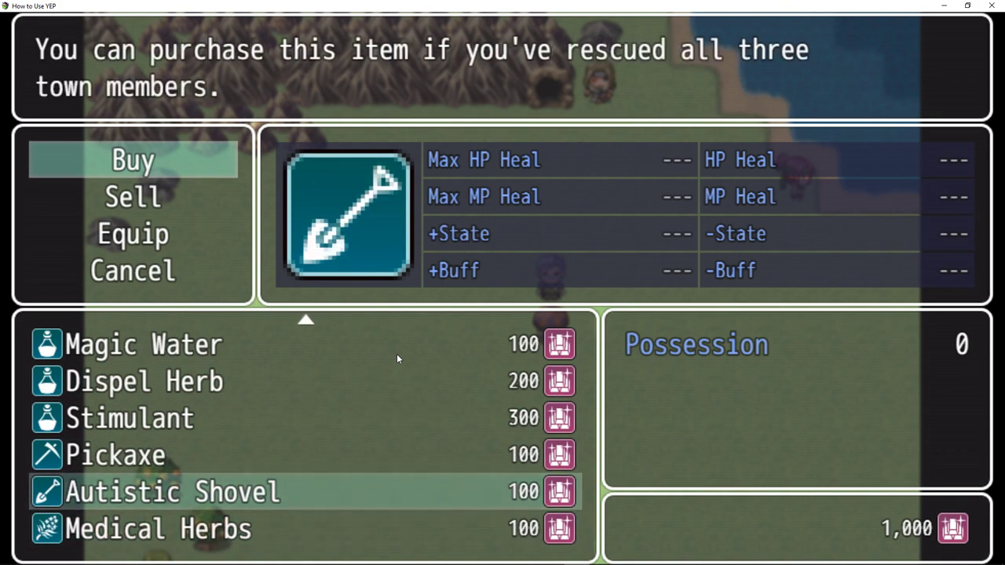
# - Browse the last entries of the Buy list, read the Medical Herbs description, and close the list
pyautogui.press('Up')
pyautogui.press('Down')
pyautogui.press('Down')
pyautogui.press('Down')
pyautogui.press('Up')
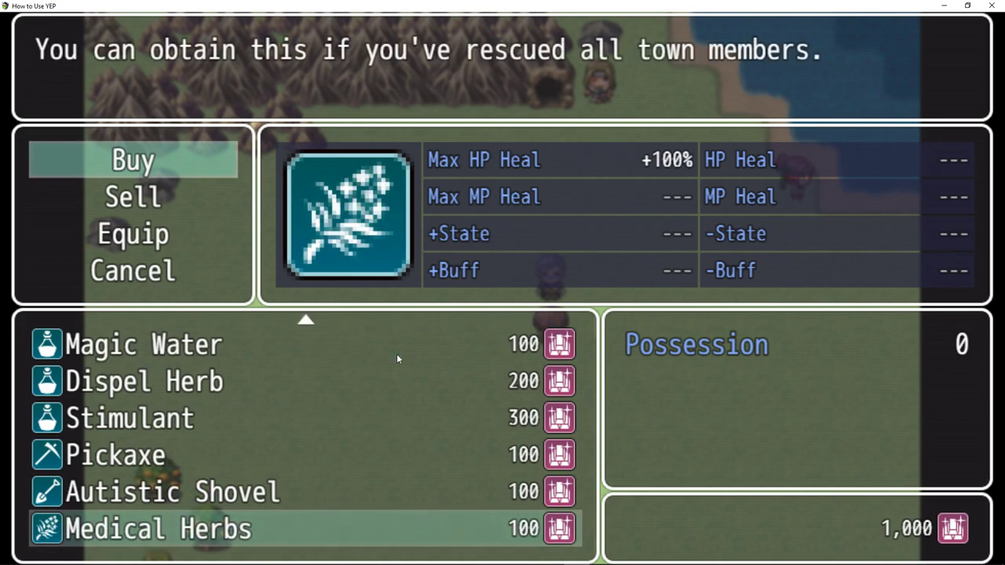
pyautogui.press('Up')
pyautogui.press('Up')
pyautogui.press('Escape')
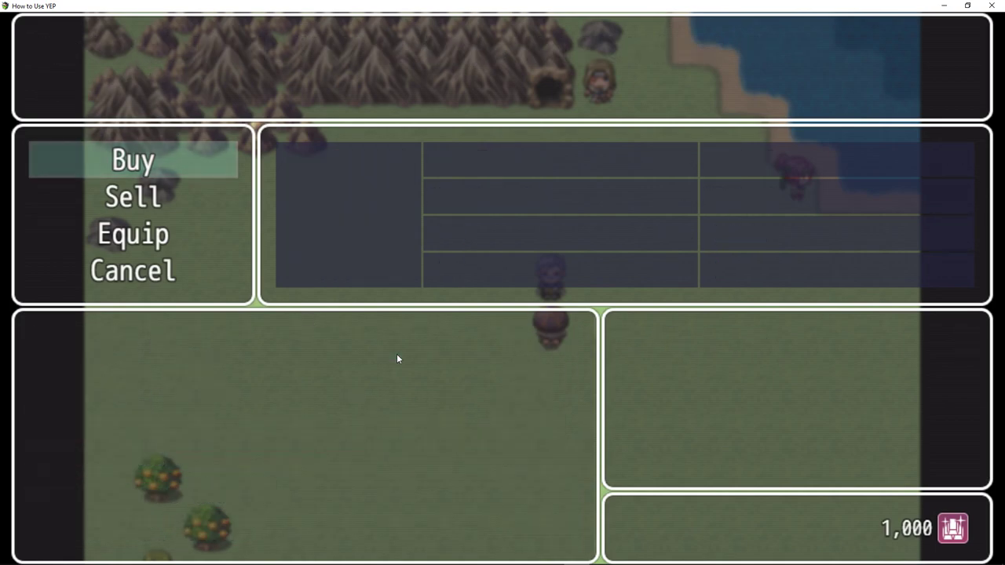